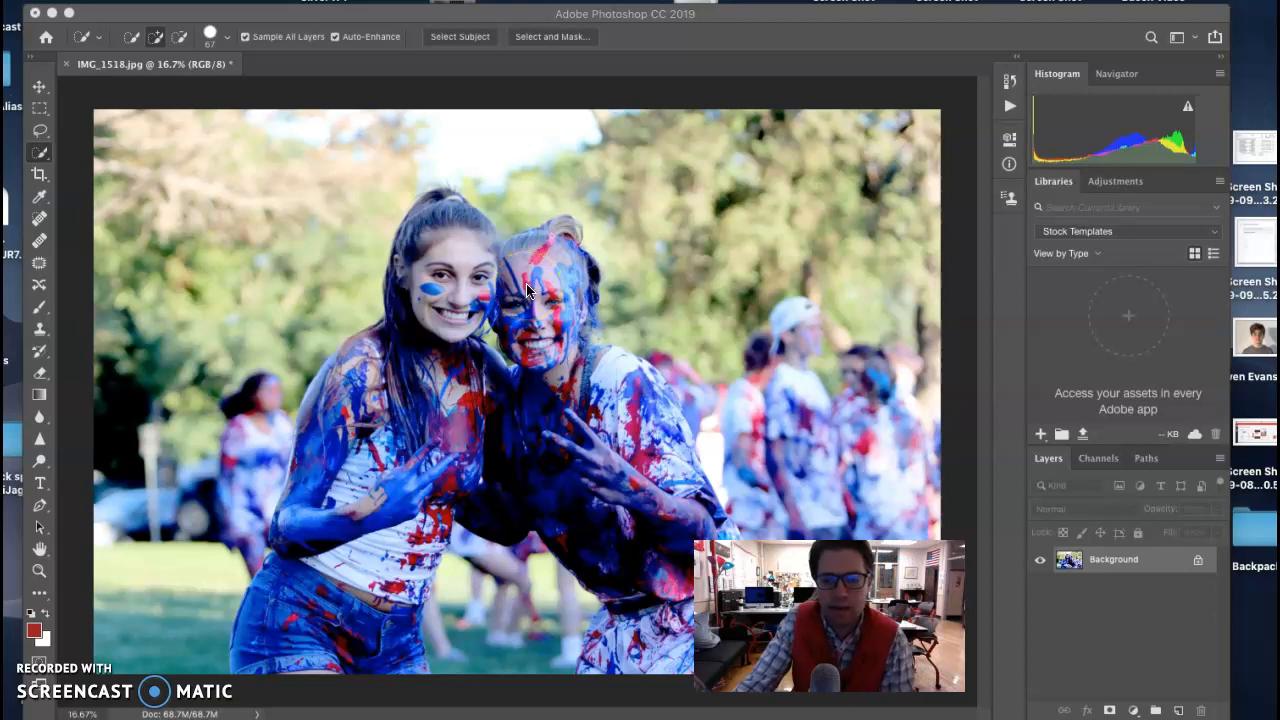
Check the photo's width, height and resolution in the Image Size settings and accept them as they are.
{"action": "left_click", "coordinate": [531, 15]}
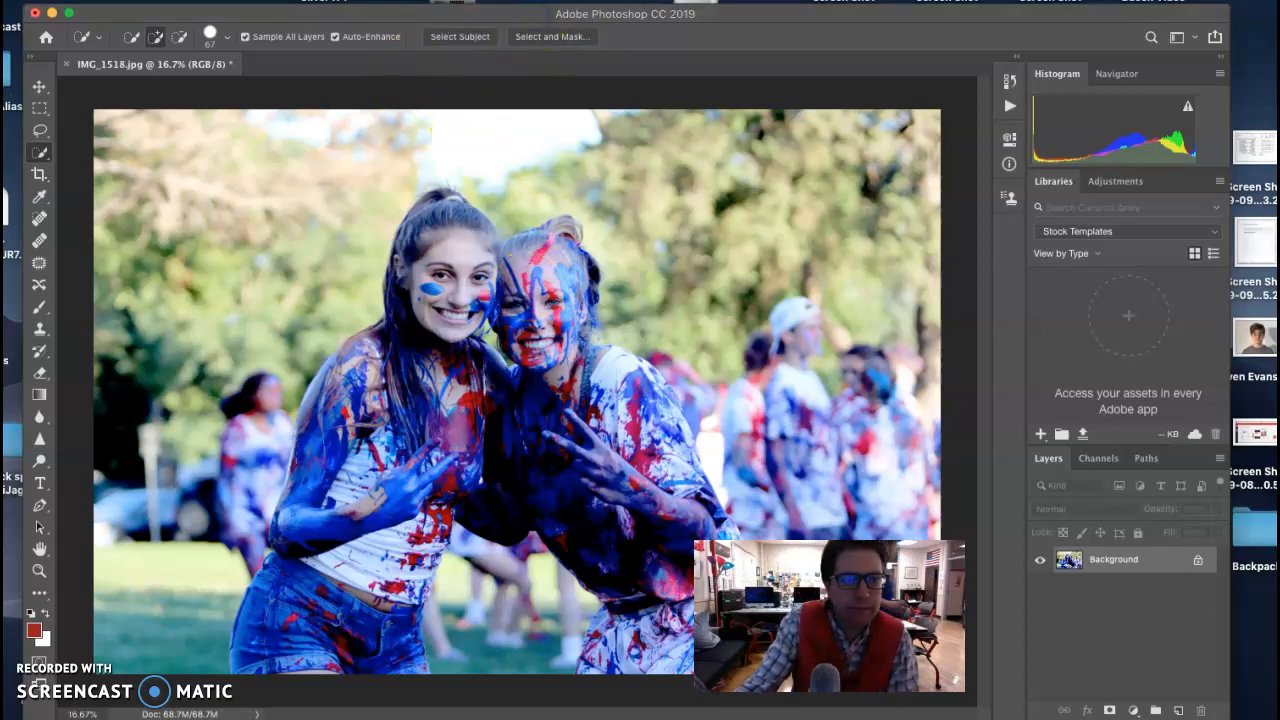
{"action": "left_click", "coordinate": [128, 1]}
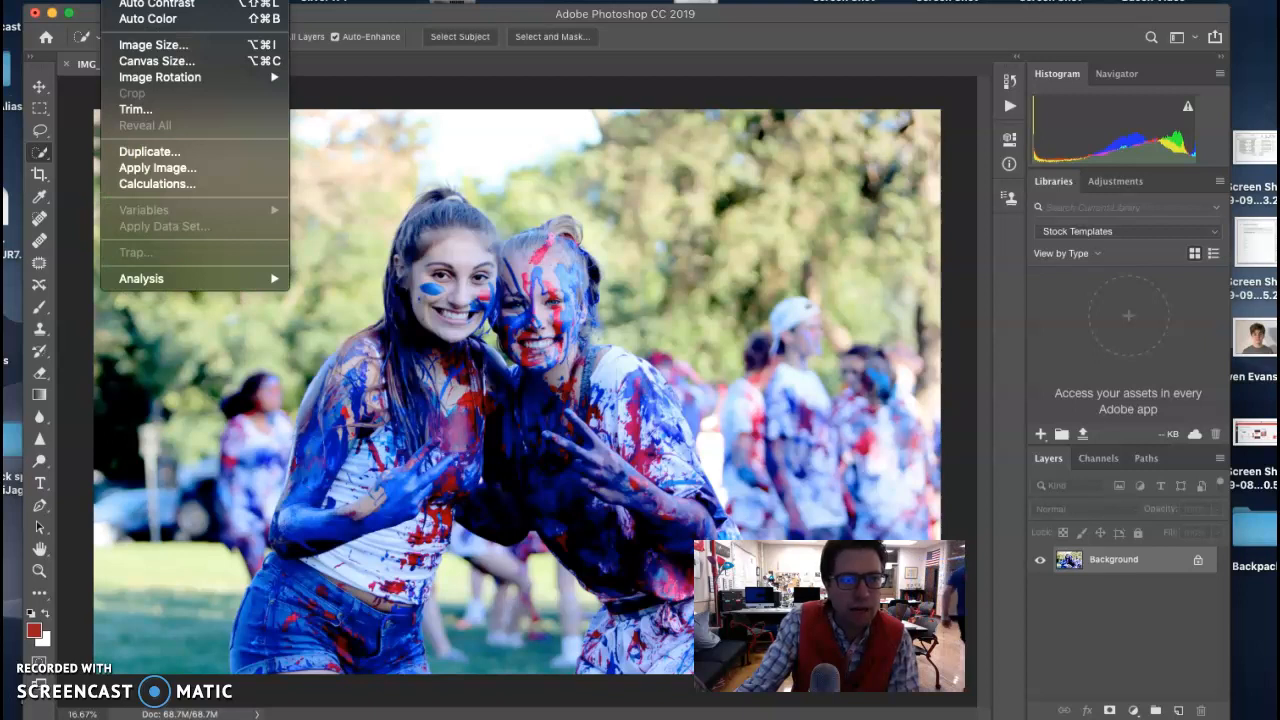
{"action": "left_click", "coordinate": [153, 44]}
{"action": "left_click", "coordinate": [766, 264]}
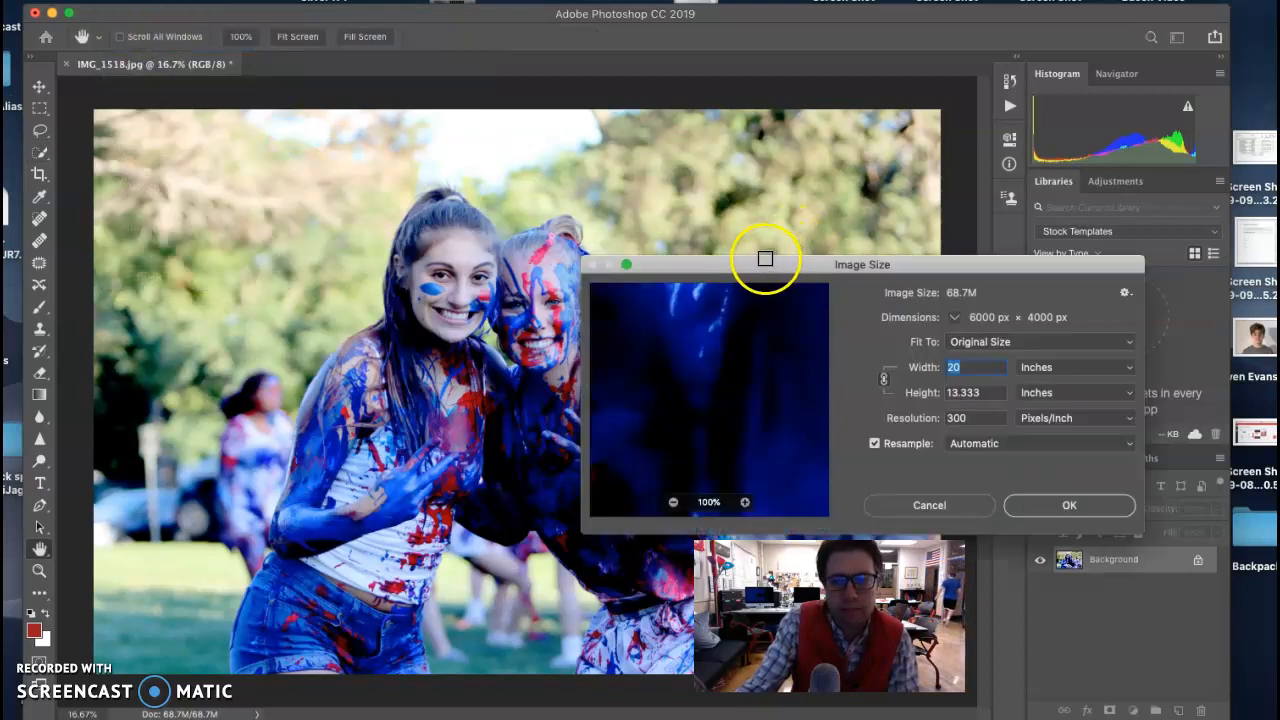
{"action": "left_click_drag", "start_coordinate": [766, 264], "coordinate": [521, 277]}
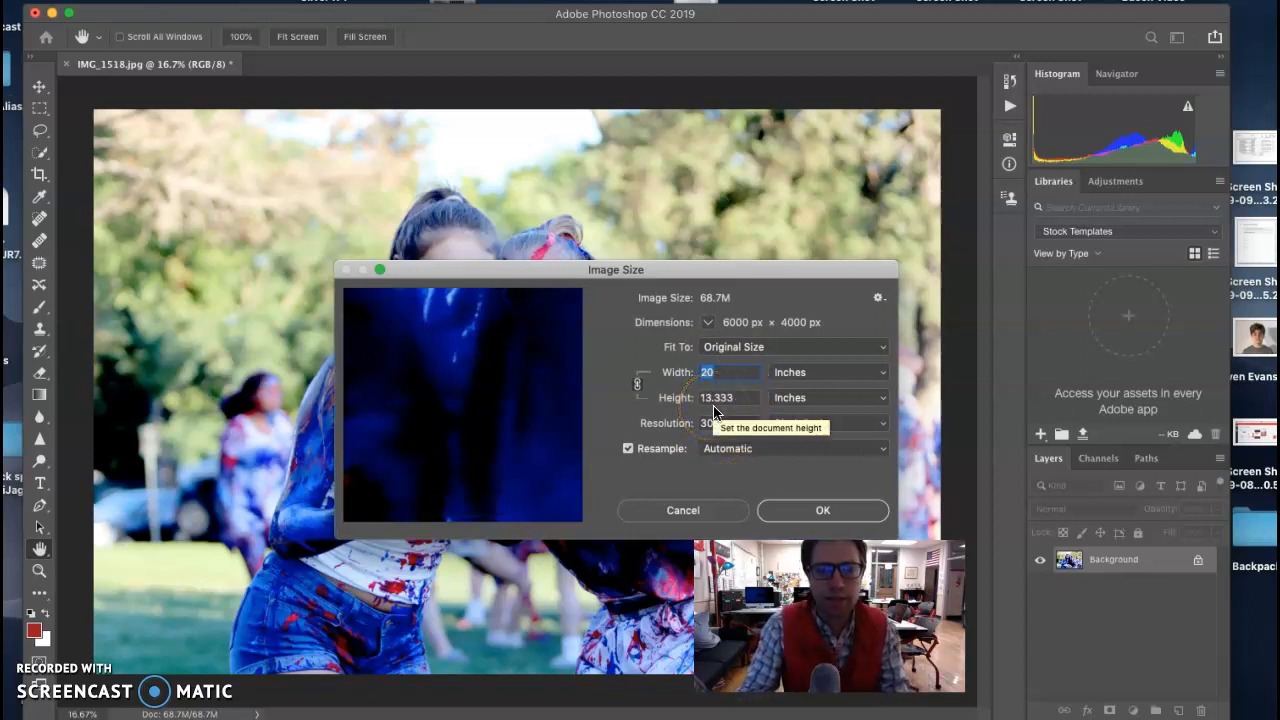
{"action": "left_click", "coordinate": [830, 520]}
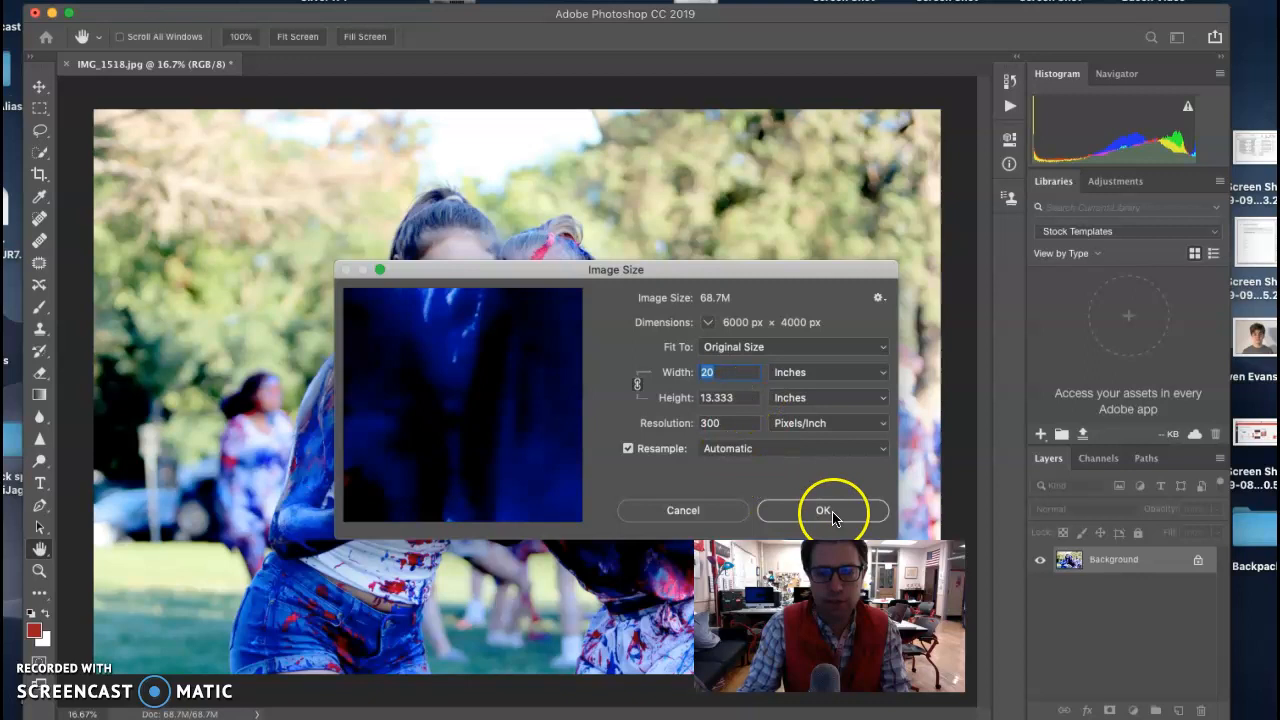
{"action": "left_click", "coordinate": [830, 512]}
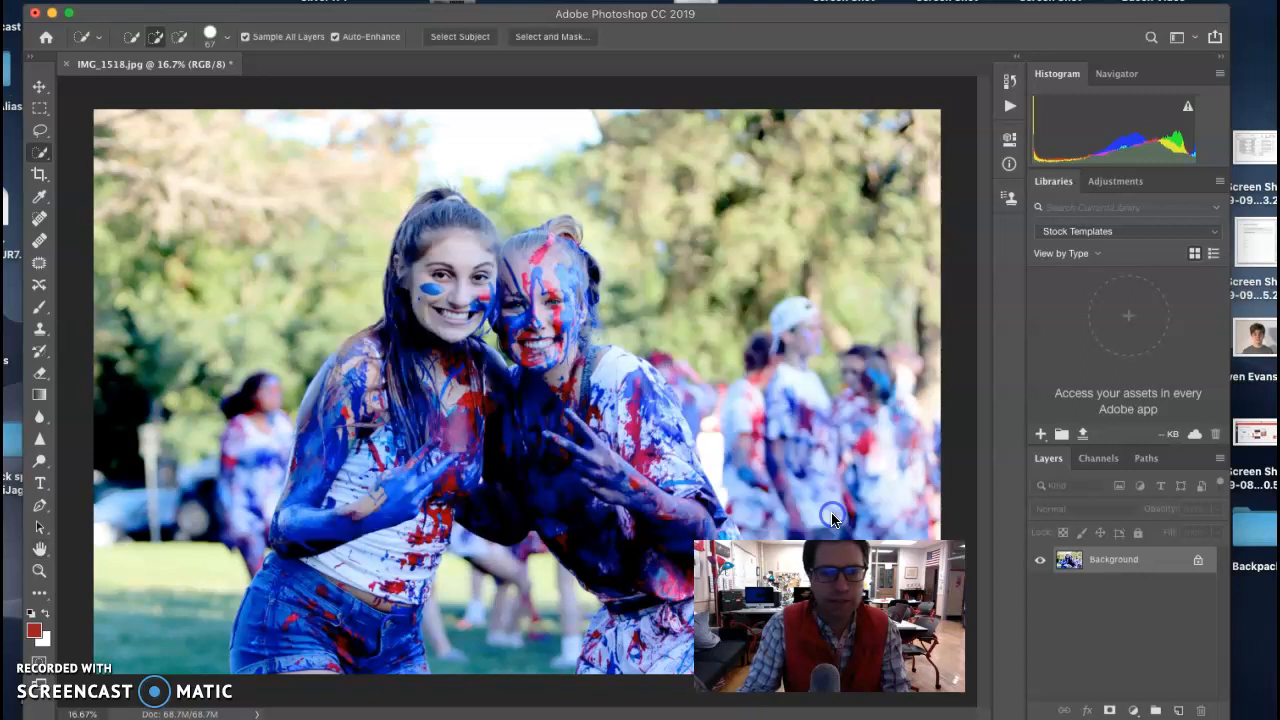
Select the two girls with Select Subject and subtract the background gap between their faces using a 17 px Quick Selection brush.
{"action": "left_click", "coordinate": [475, 38]}
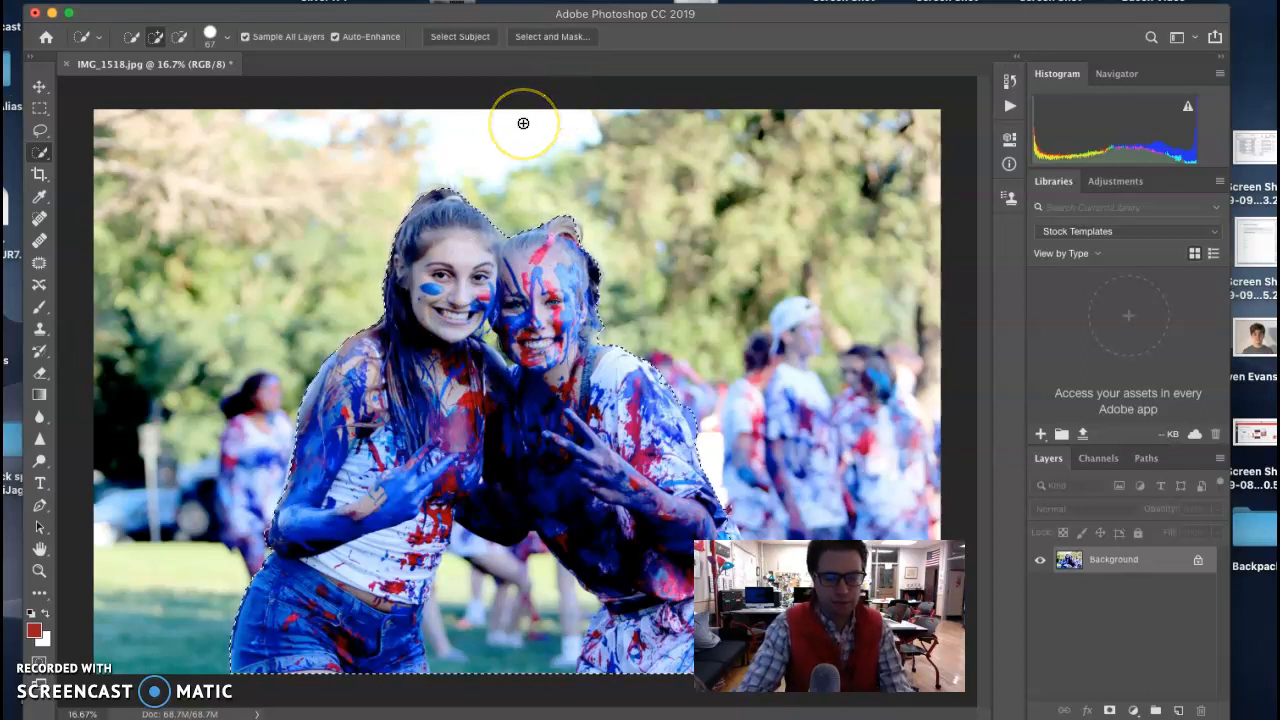
{"action": "key", "text": "super+equal"}
{"action": "key", "text": "super+equal"}
{"action": "key", "text": "super+equal"}
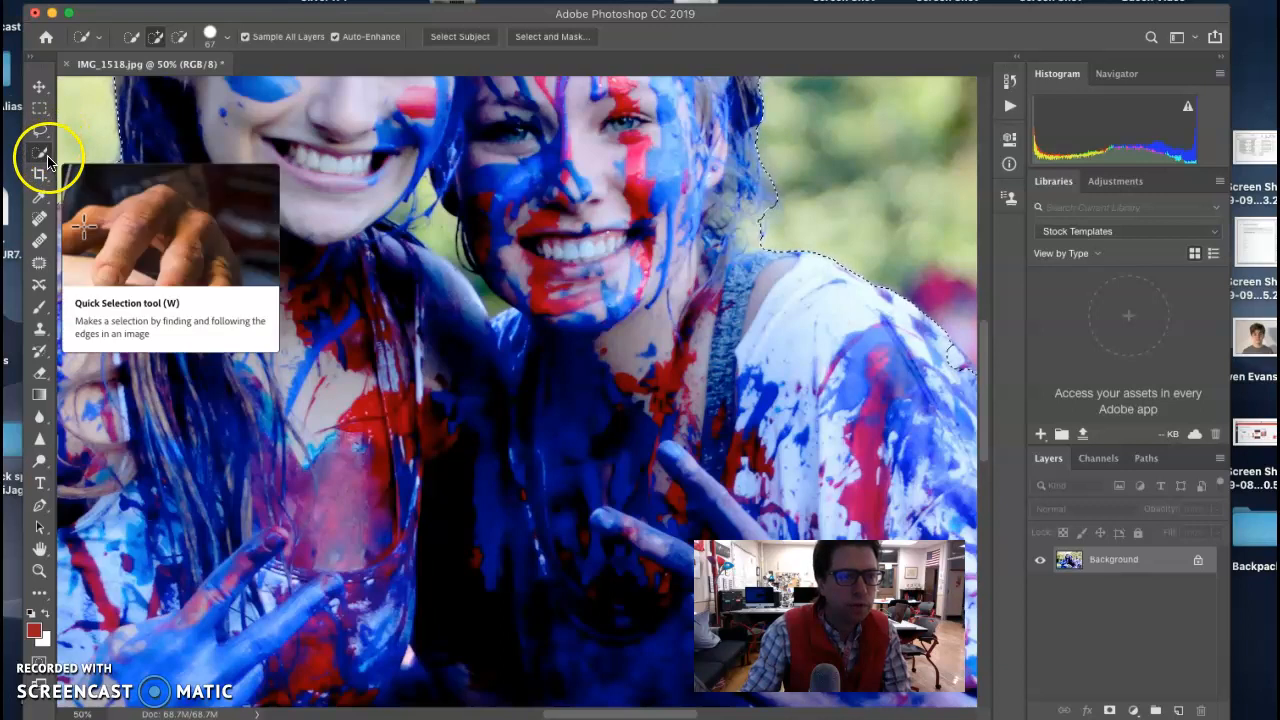
{"action": "left_click", "coordinate": [179, 37]}
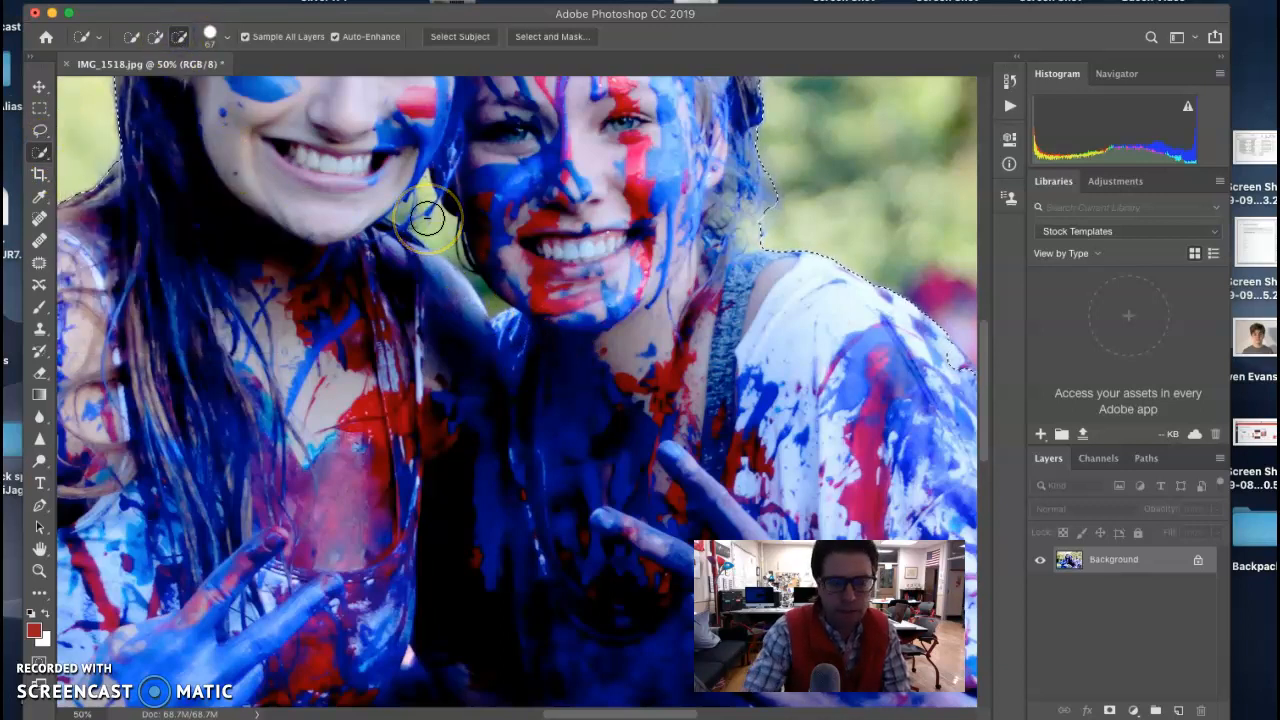
{"action": "left_click", "coordinate": [228, 37]}
{"action": "left_click_drag", "start_coordinate": [196, 84], "coordinate": [169, 89]}
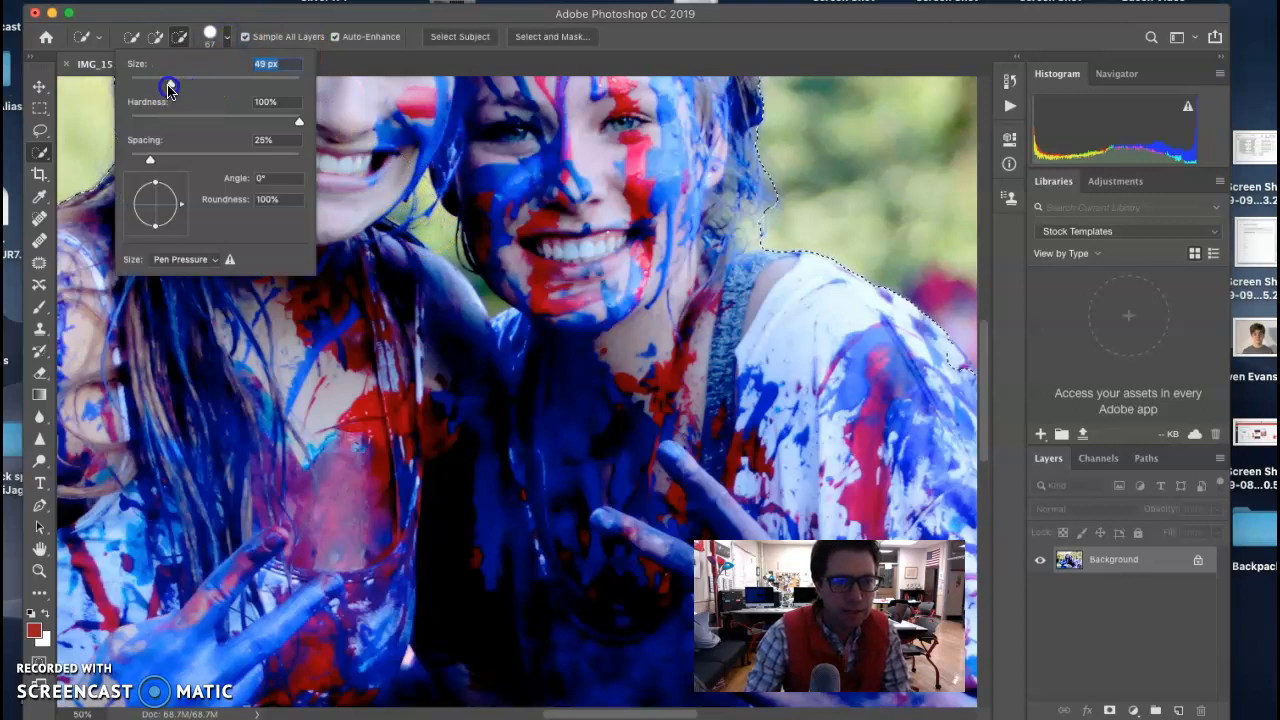
{"action": "left_click", "coordinate": [437, 232]}
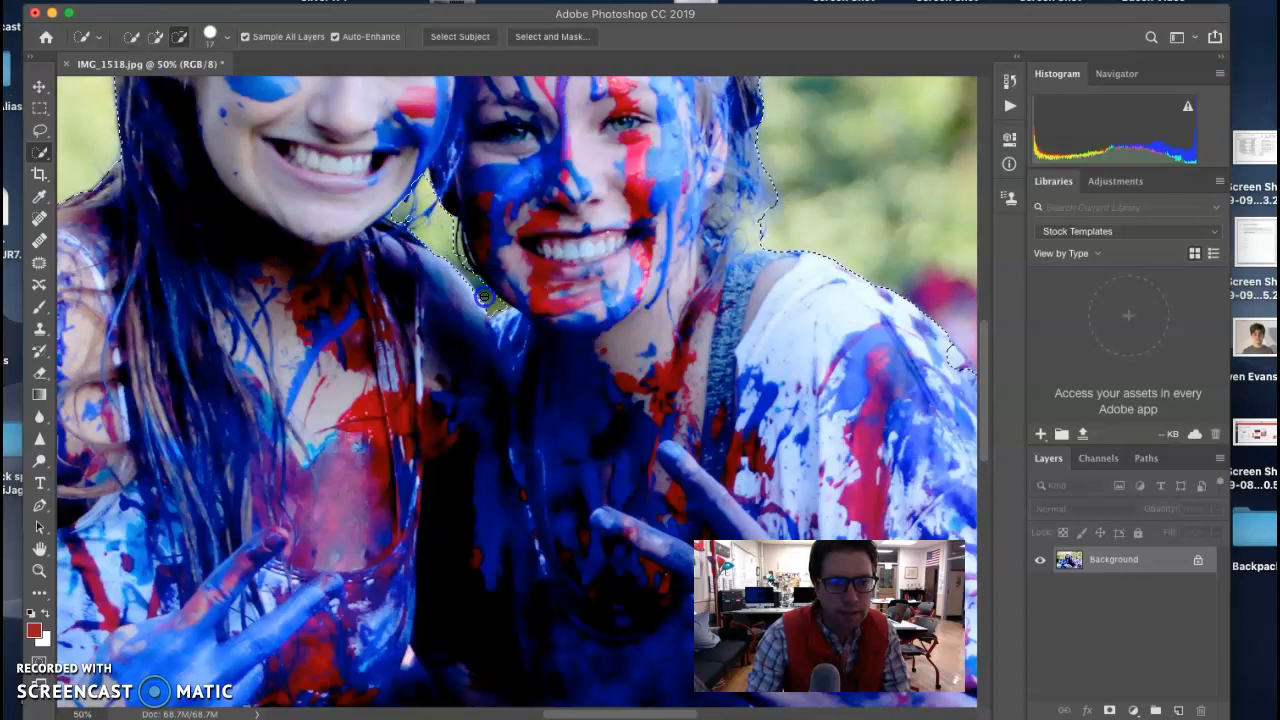
{"action": "left_click_drag", "start_coordinate": [489, 303], "coordinate": [457, 257]}
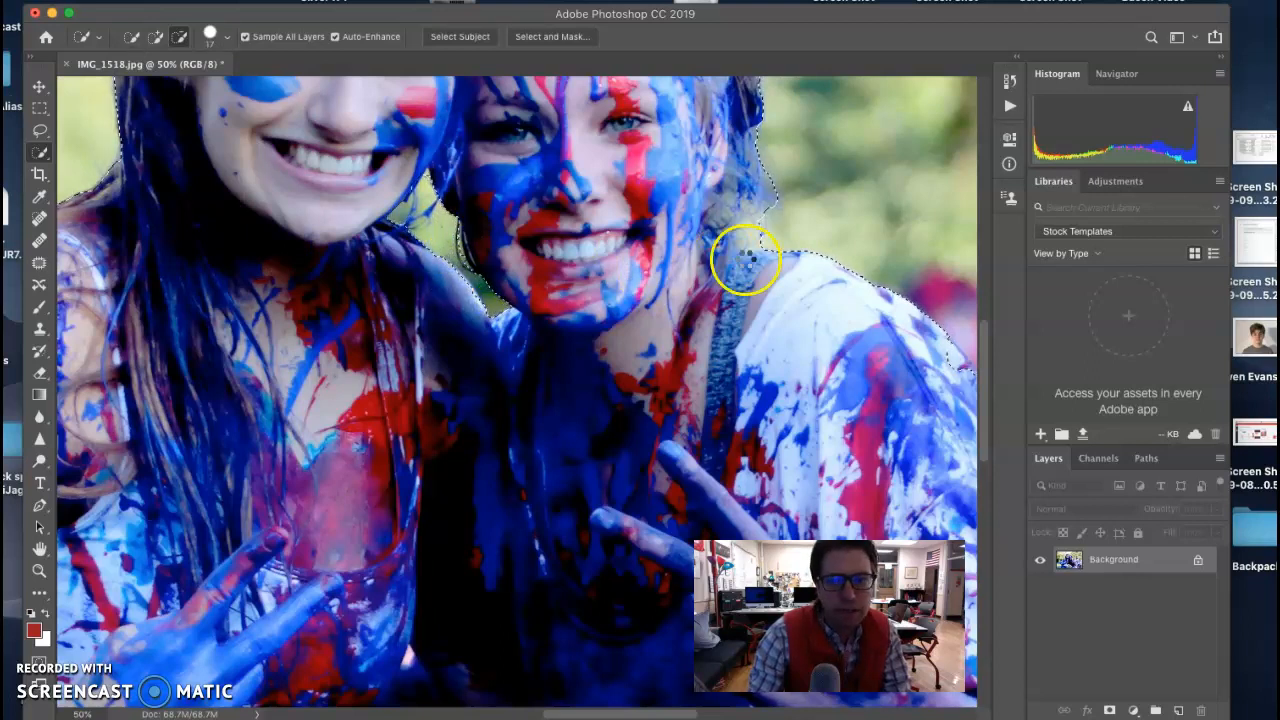
Subtract the background between the girls' waists from the selection and add back the paint-splattered shorts below the dark belt.
{"action": "left_click_drag", "start_coordinate": [986, 360], "coordinate": [982, 503]}
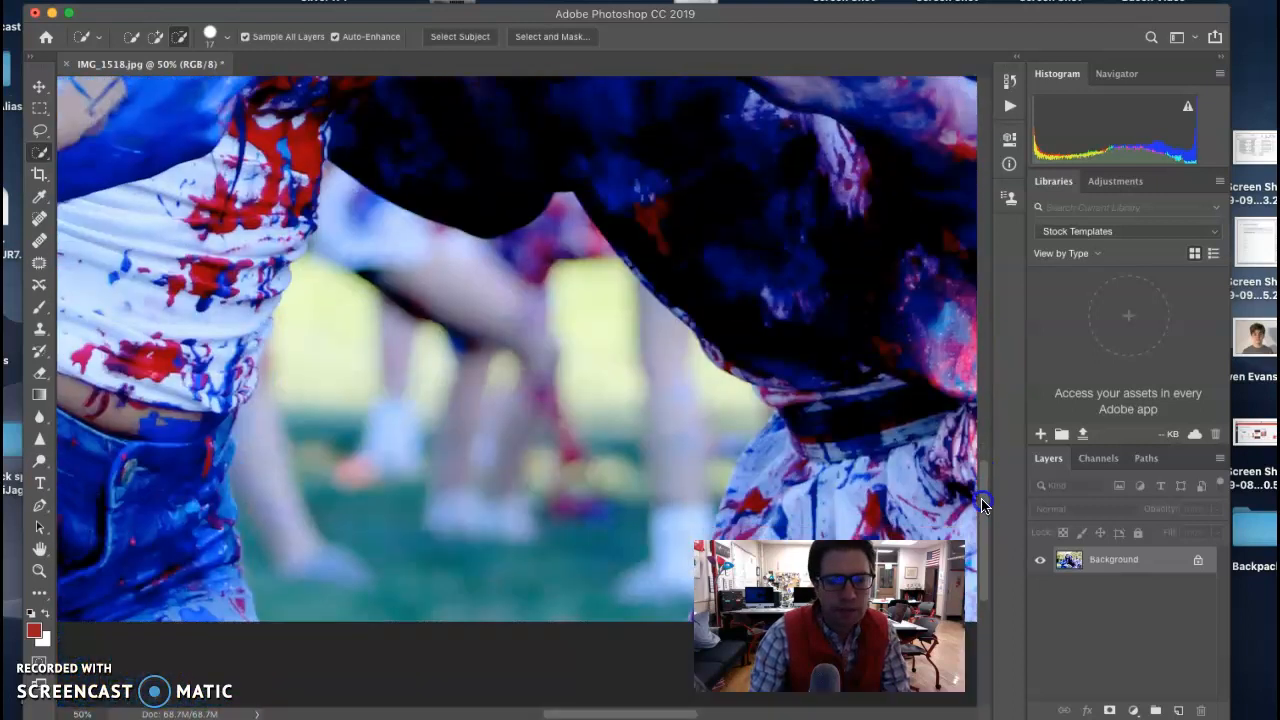
{"action": "mouse_move", "coordinate": [520, 369]}
{"action": "left_mouse_down"}
{"action": "mouse_move", "coordinate": [481, 338]}
{"action": "mouse_move", "coordinate": [407, 414]}
{"action": "mouse_move", "coordinate": [405, 364]}
{"action": "mouse_move", "coordinate": [348, 208]}
{"action": "mouse_move", "coordinate": [311, 385]}
{"action": "mouse_move", "coordinate": [340, 452]}
{"action": "left_mouse_up"}
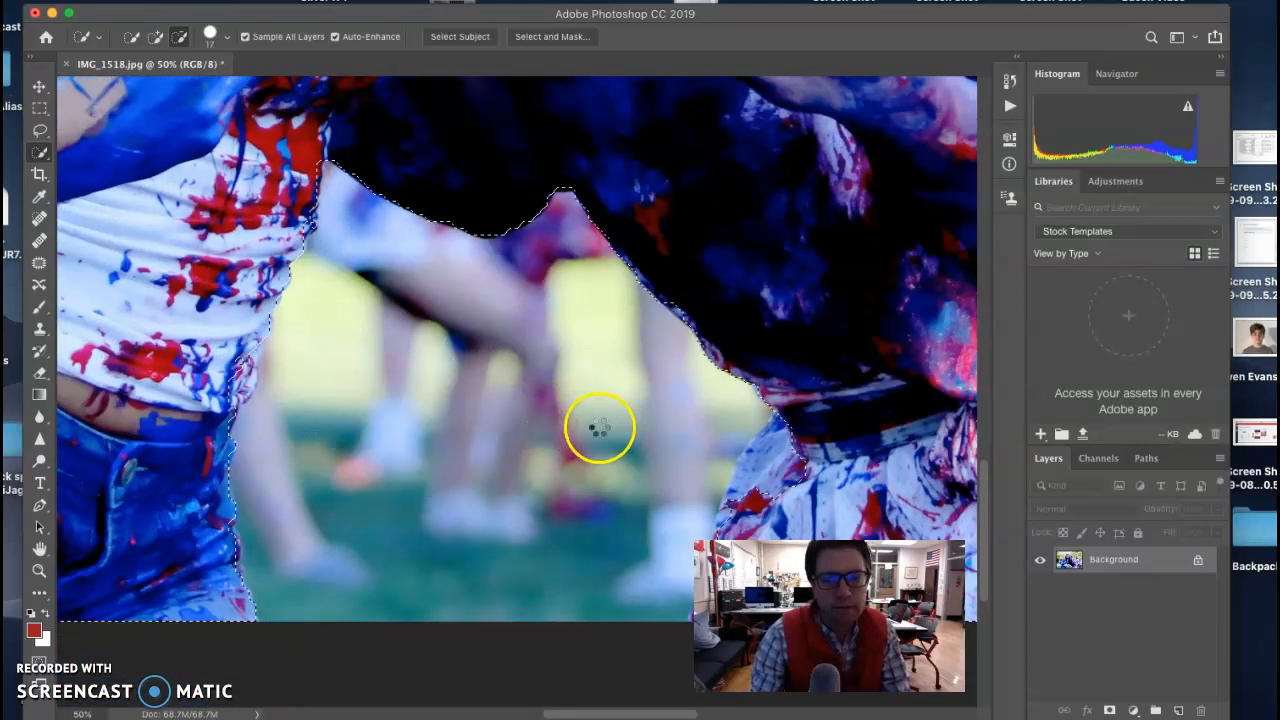
{"action": "left_click", "coordinate": [155, 36]}
{"action": "left_click_drag", "start_coordinate": [760, 448], "coordinate": [813, 459]}
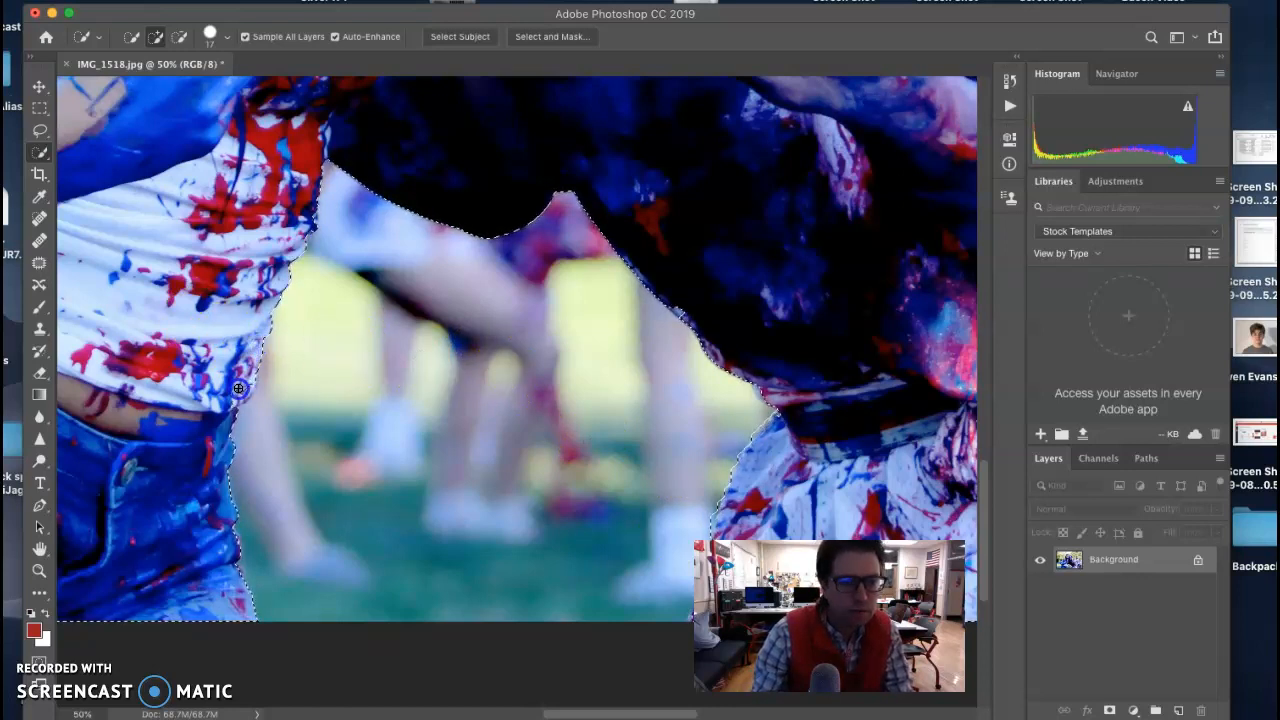
Open Select and Mask for the two girls and set the edge refinement brush size to 72 px.
{"action": "key", "text": "super+minus"}
{"action": "key", "text": "super+minus"}
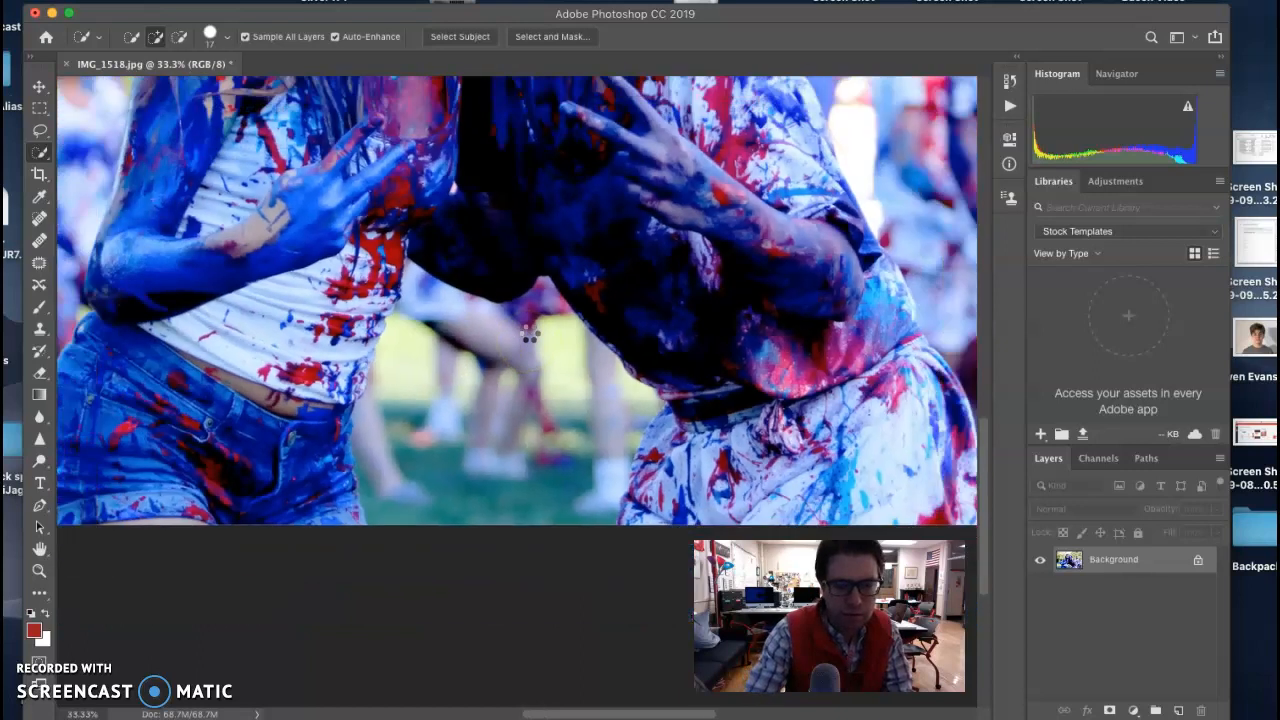
{"action": "key", "text": "super+minus"}
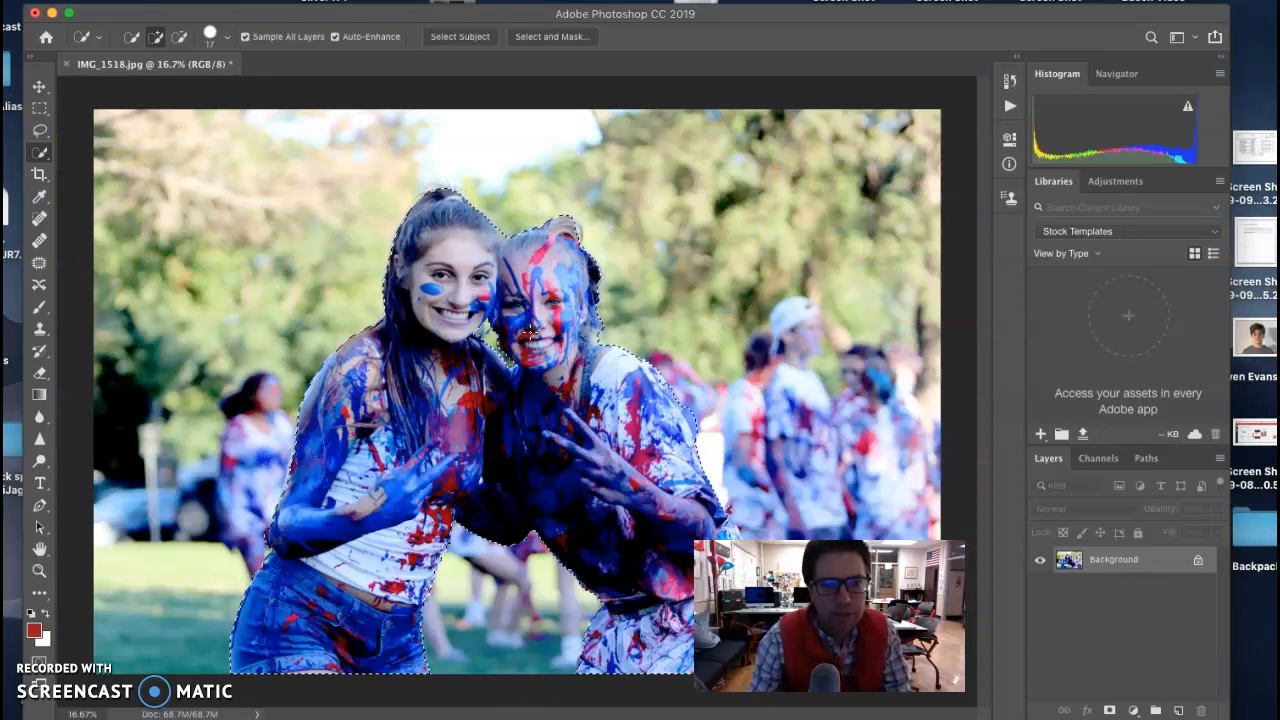
{"action": "left_click", "coordinate": [545, 38]}
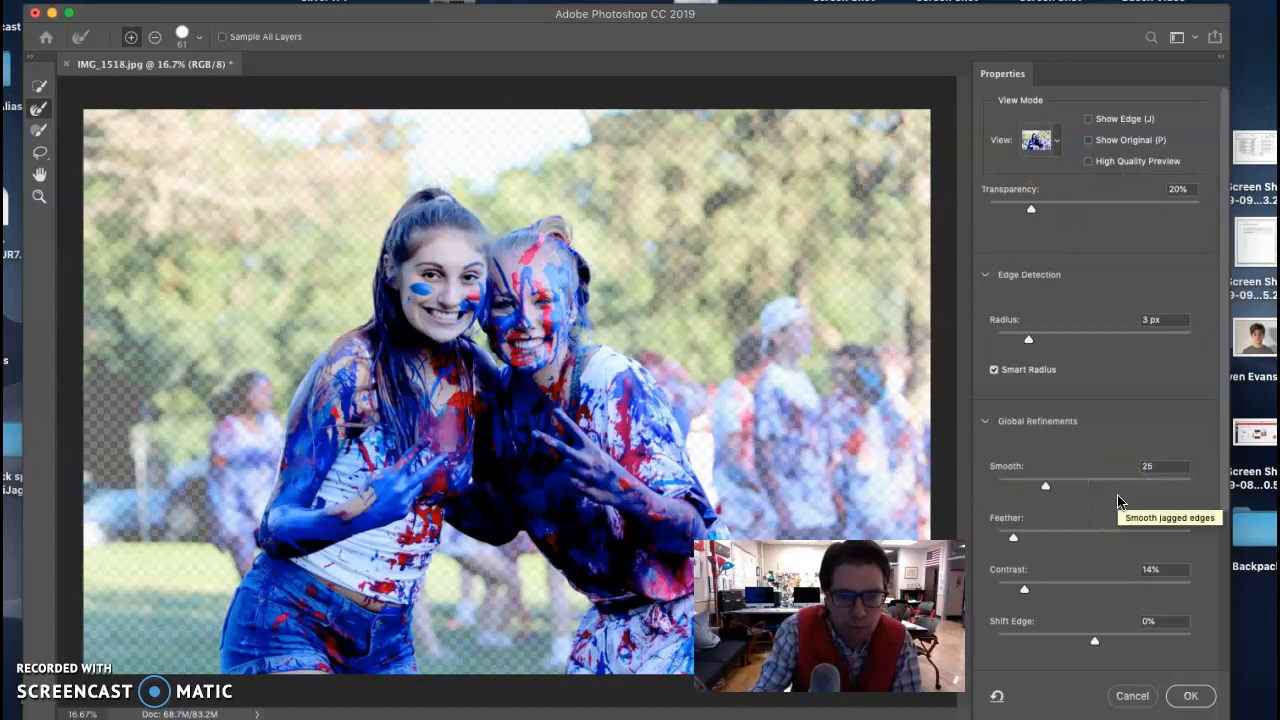
{"action": "scroll", "coordinate": [1100, 507], "scroll_direction": "down", "scroll_amount": 5}
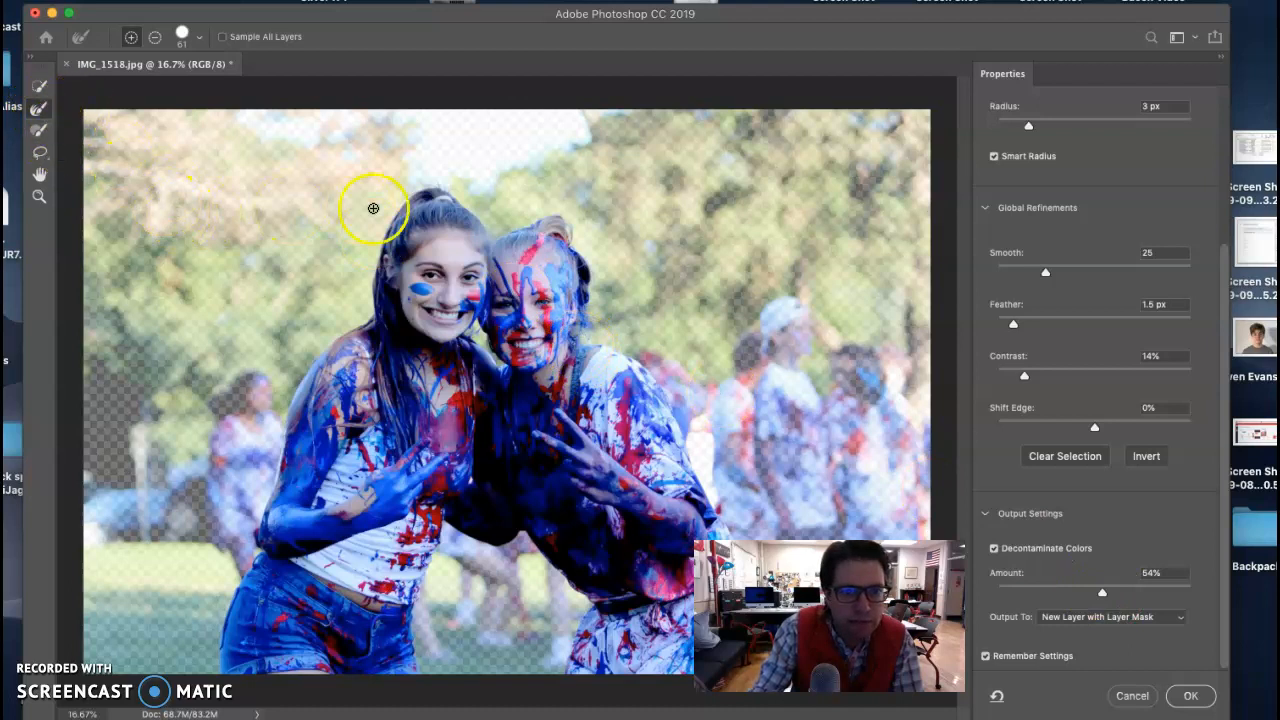
{"action": "left_click", "coordinate": [197, 40]}
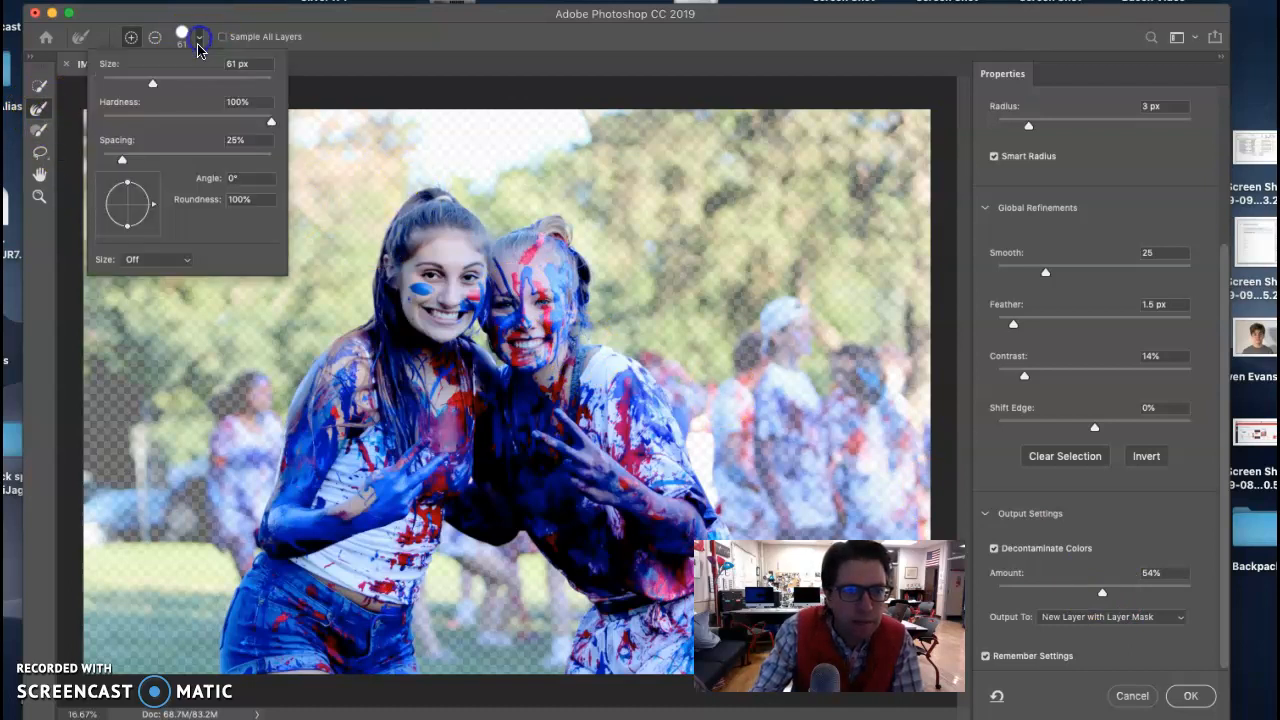
{"action": "left_click_drag", "start_coordinate": [152, 84], "coordinate": [162, 84]}
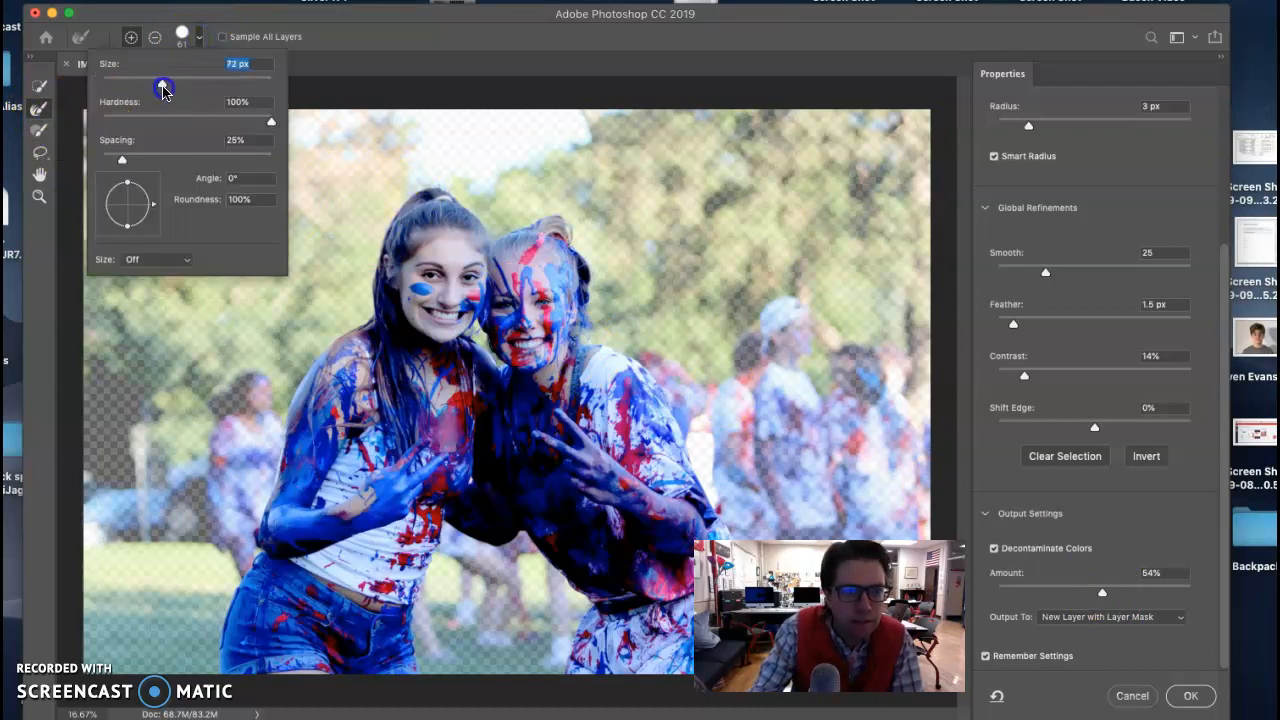
Brush along the hair edges of both girls and the gap between their necks to refine the mask.
{"action": "left_click", "coordinate": [405, 210]}
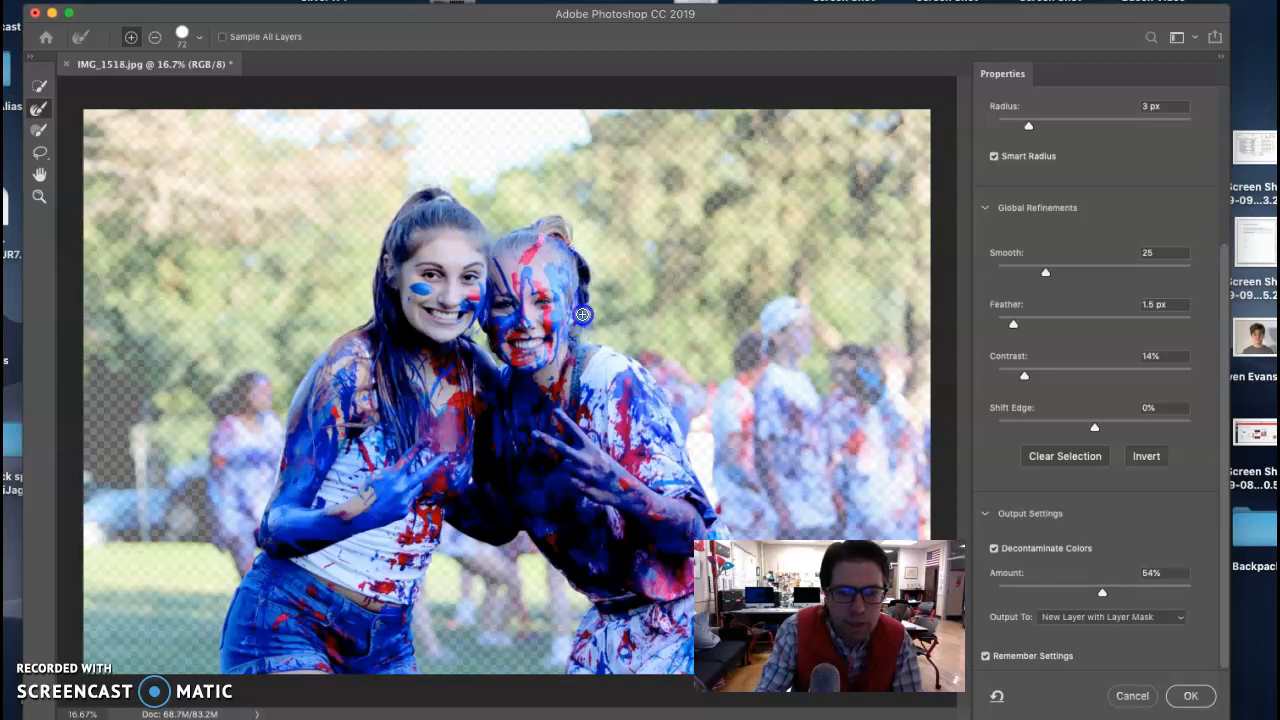
{"action": "mouse_move", "coordinate": [593, 352]}
{"action": "left_mouse_down"}
{"action": "mouse_move", "coordinate": [471, 331]}
{"action": "mouse_move", "coordinate": [480, 352]}
{"action": "mouse_move", "coordinate": [482, 340]}
{"action": "left_mouse_up"}
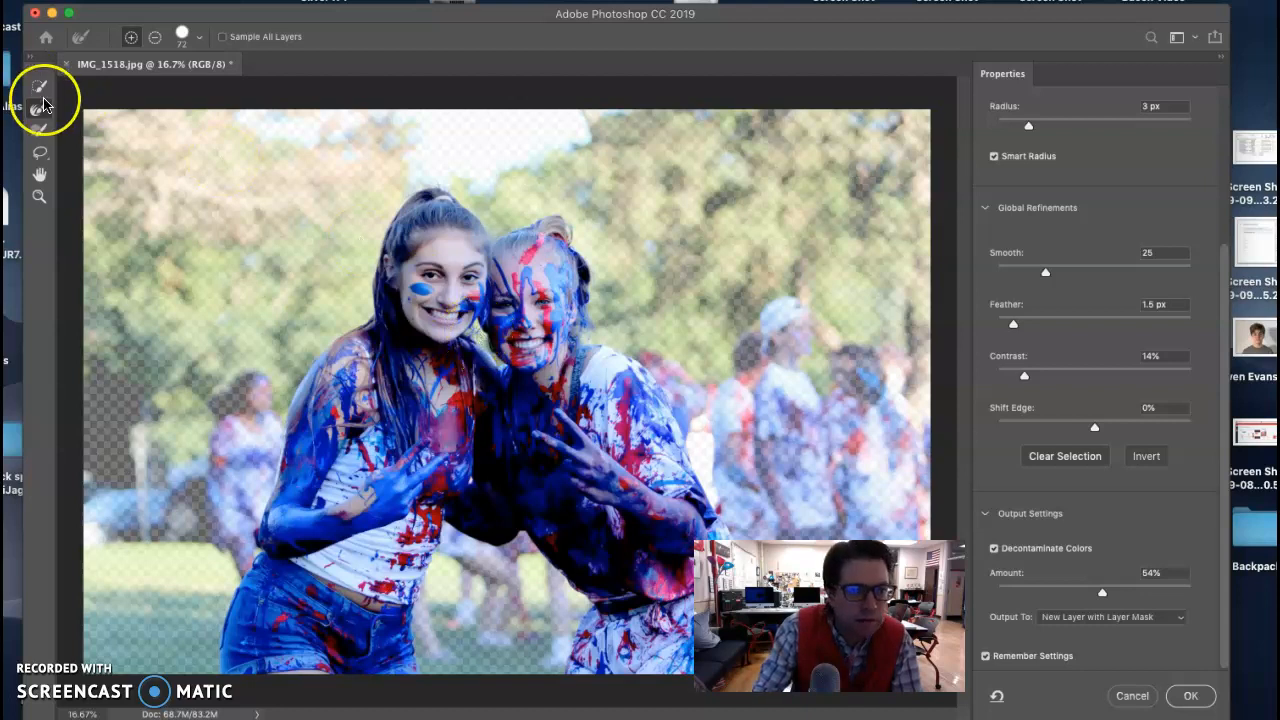
{"action": "mouse_move", "coordinate": [443, 325]}
{"action": "left_mouse_down"}
{"action": "mouse_move", "coordinate": [486, 349]}
{"action": "mouse_move", "coordinate": [481, 329]}
{"action": "mouse_move", "coordinate": [466, 451]}
{"action": "mouse_move", "coordinate": [346, 323]}
{"action": "mouse_move", "coordinate": [366, 322]}
{"action": "left_mouse_up"}
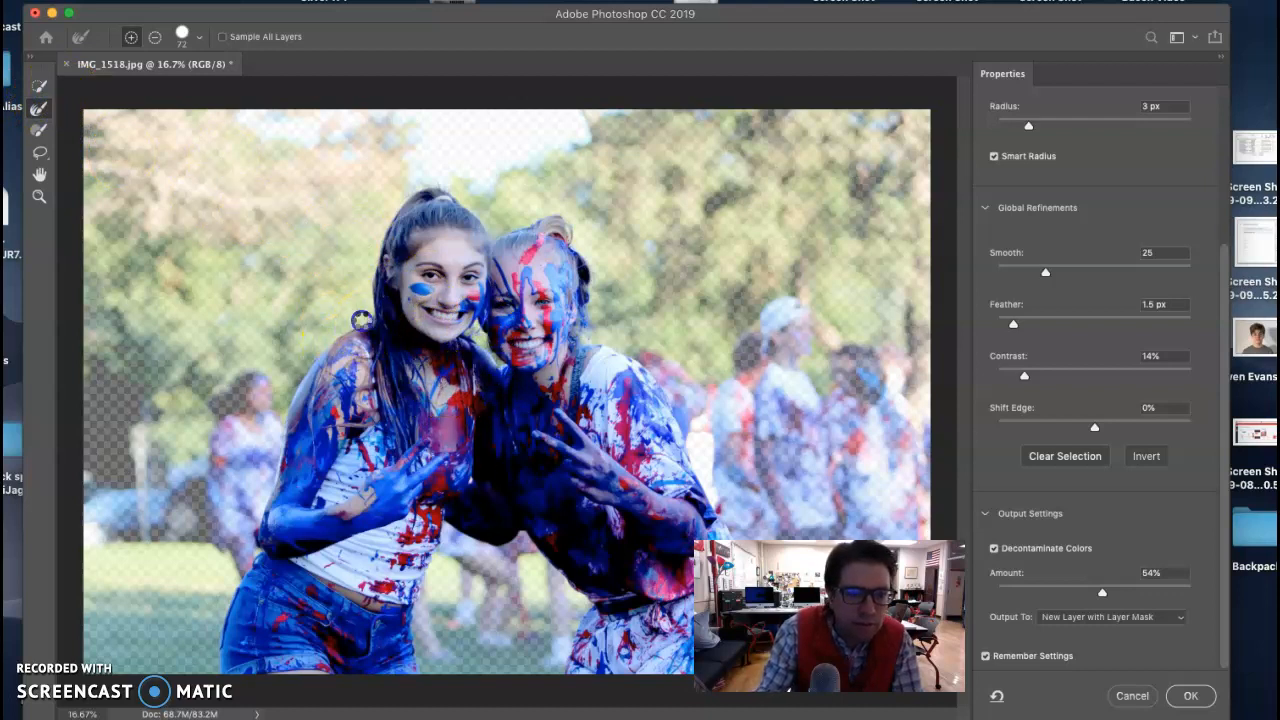
{"action": "mouse_move", "coordinate": [388, 225]}
{"action": "left_mouse_down"}
{"action": "mouse_move", "coordinate": [416, 200]}
{"action": "mouse_move", "coordinate": [544, 235]}
{"action": "left_mouse_up"}
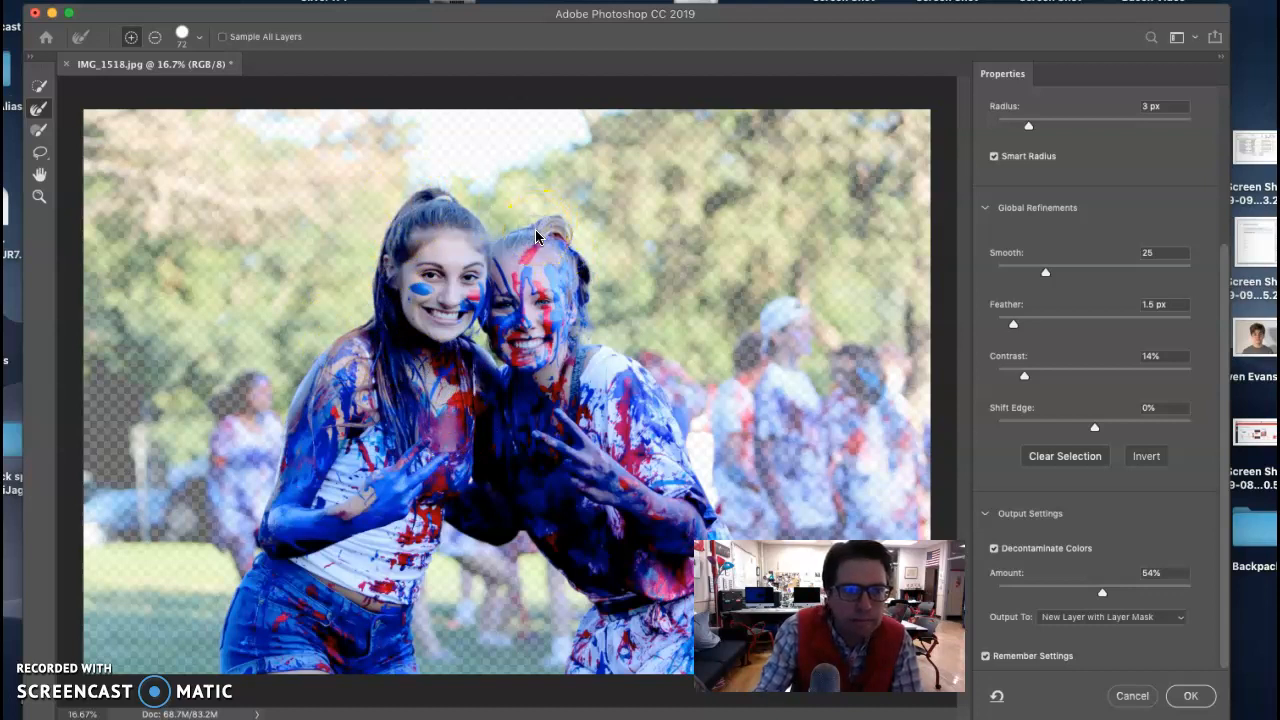
{"action": "left_click", "coordinate": [42, 112]}
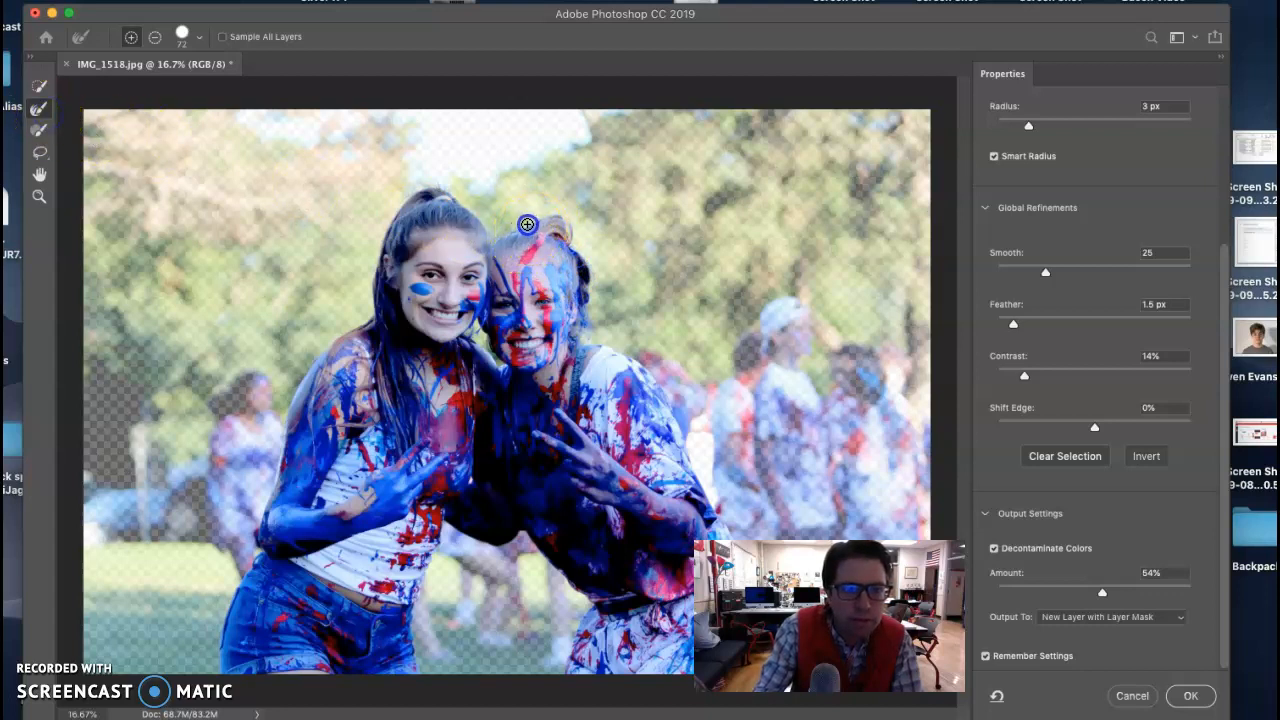
{"action": "left_click_drag", "start_coordinate": [460, 211], "coordinate": [606, 256]}
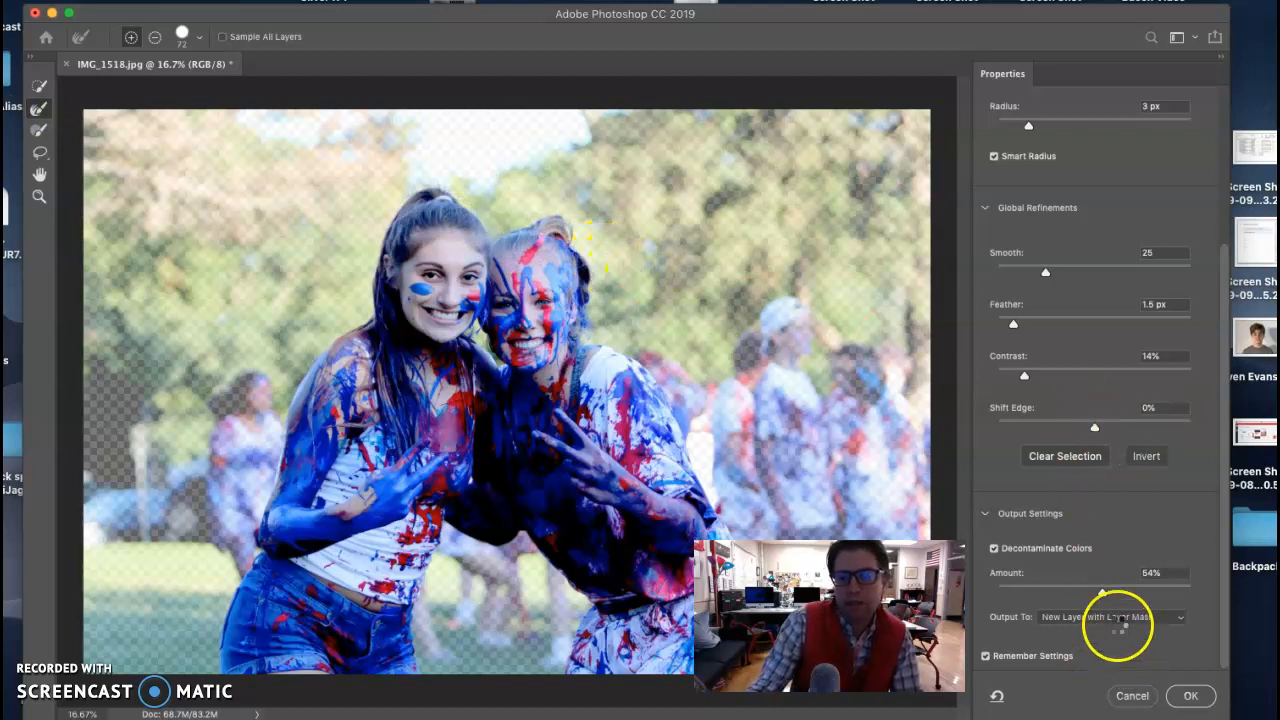
Output the refined selection as a new layer with a layer mask.
{"action": "left_click", "coordinate": [1128, 618]}
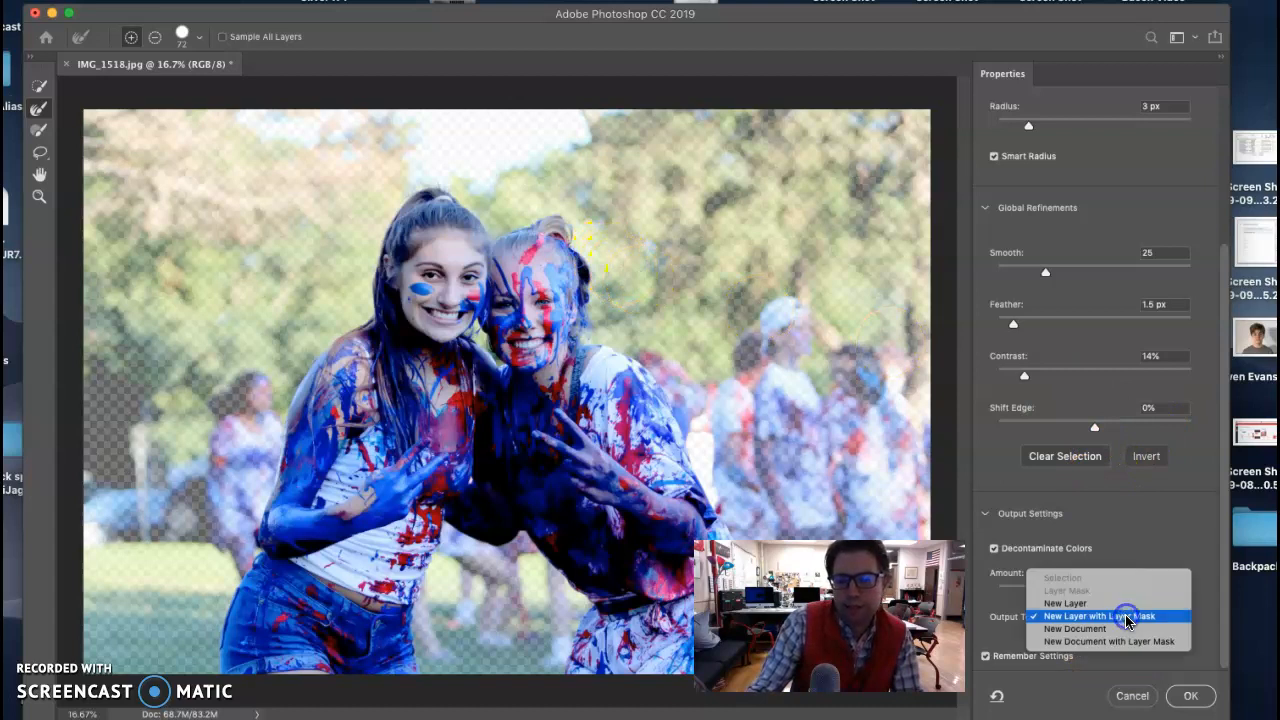
{"action": "left_click", "coordinate": [1125, 615]}
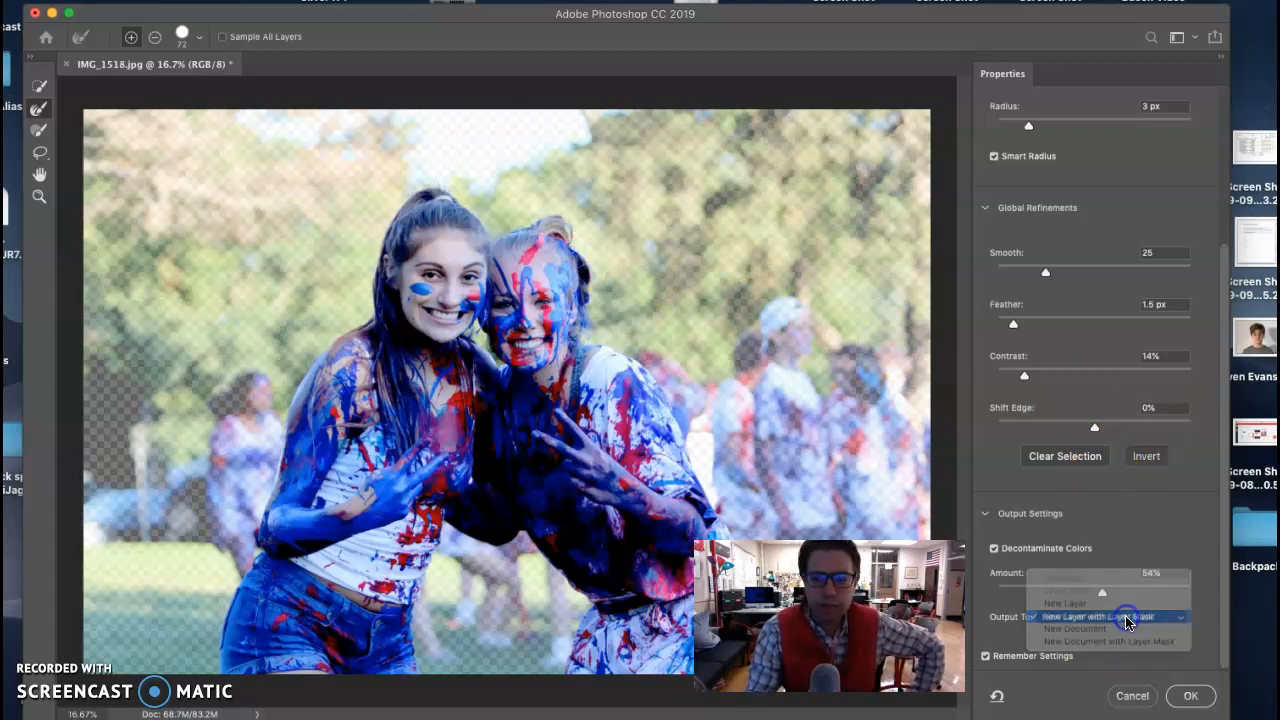
{"action": "left_click", "coordinate": [1180, 697]}
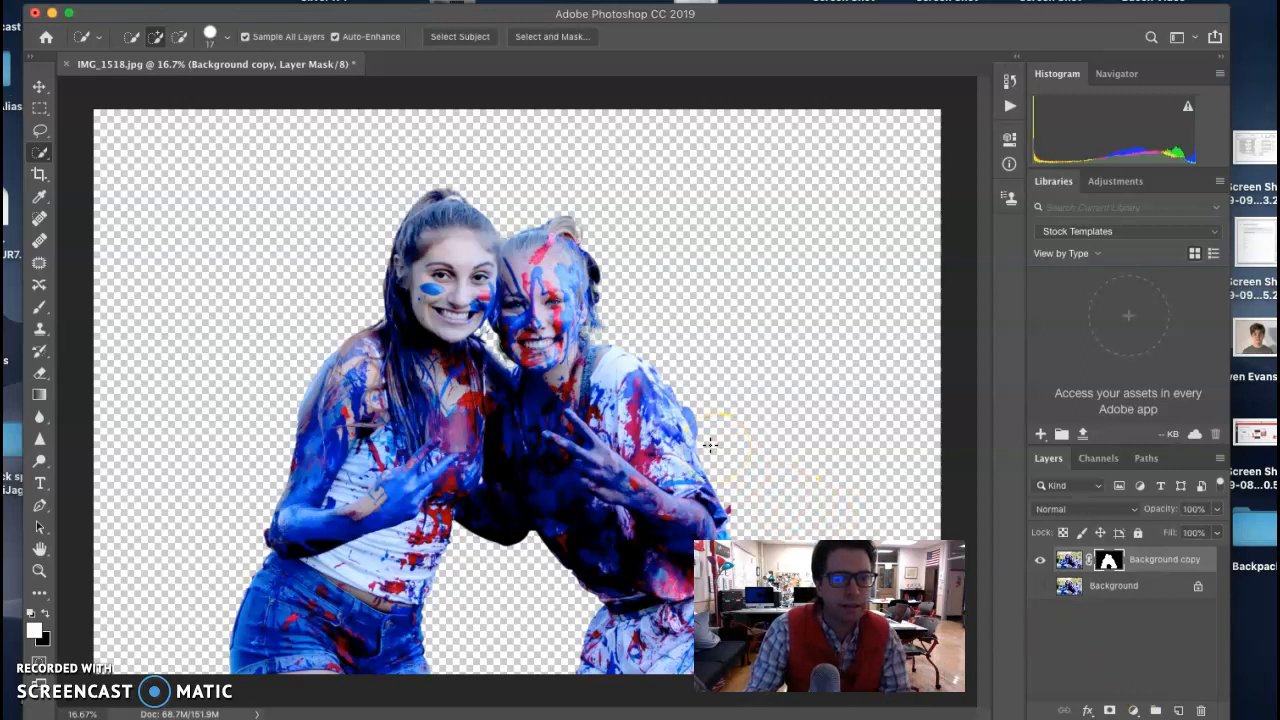
Undo the masked cutout and subtract the stray background patch beside the paint-faced girl's sleeve from the selection.
{"action": "key", "text": "super+equal"}
{"action": "key", "text": "super+equal"}
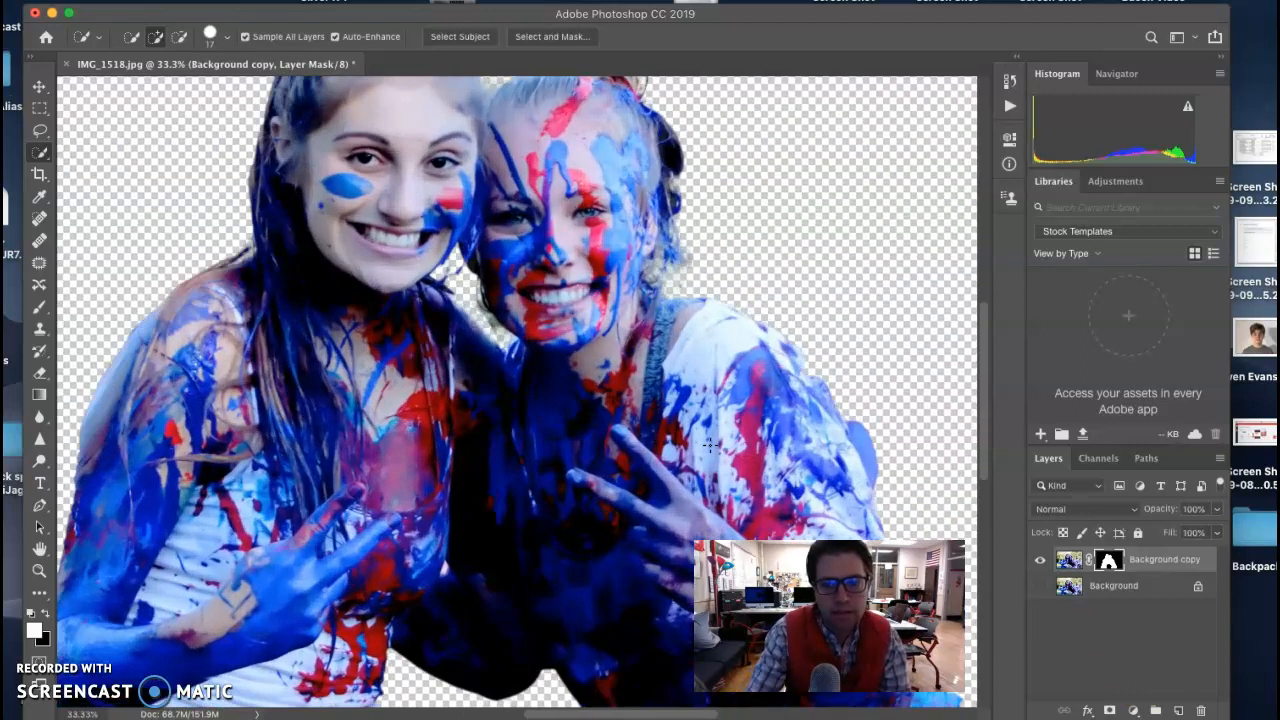
{"action": "left_click_drag", "start_coordinate": [678, 714], "coordinate": [726, 714]}
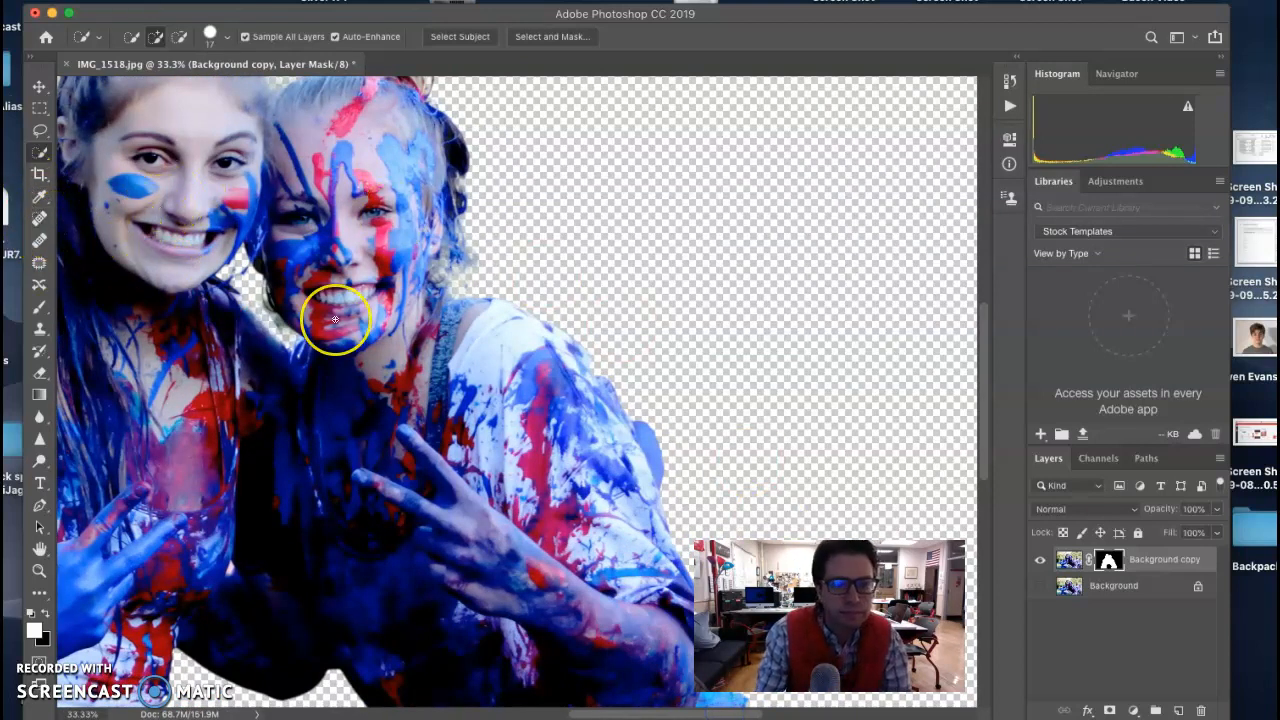
{"action": "key", "text": "super+z"}
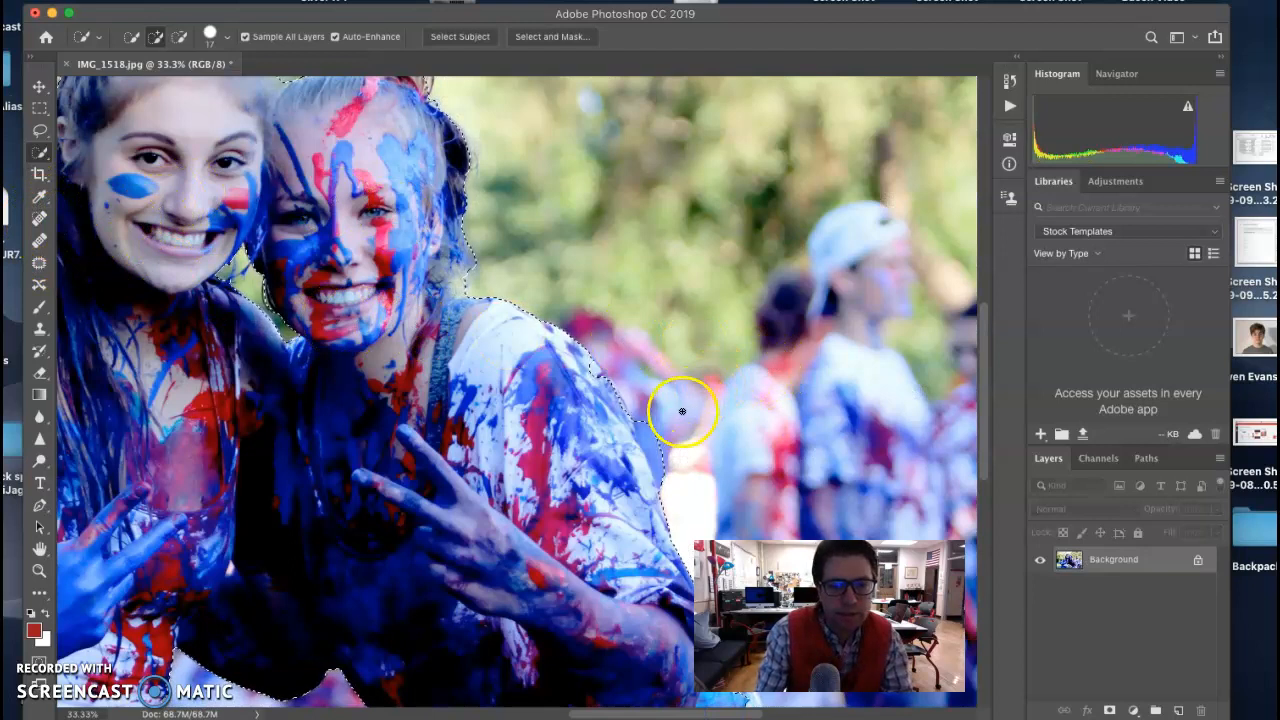
{"action": "left_click", "coordinate": [179, 36]}
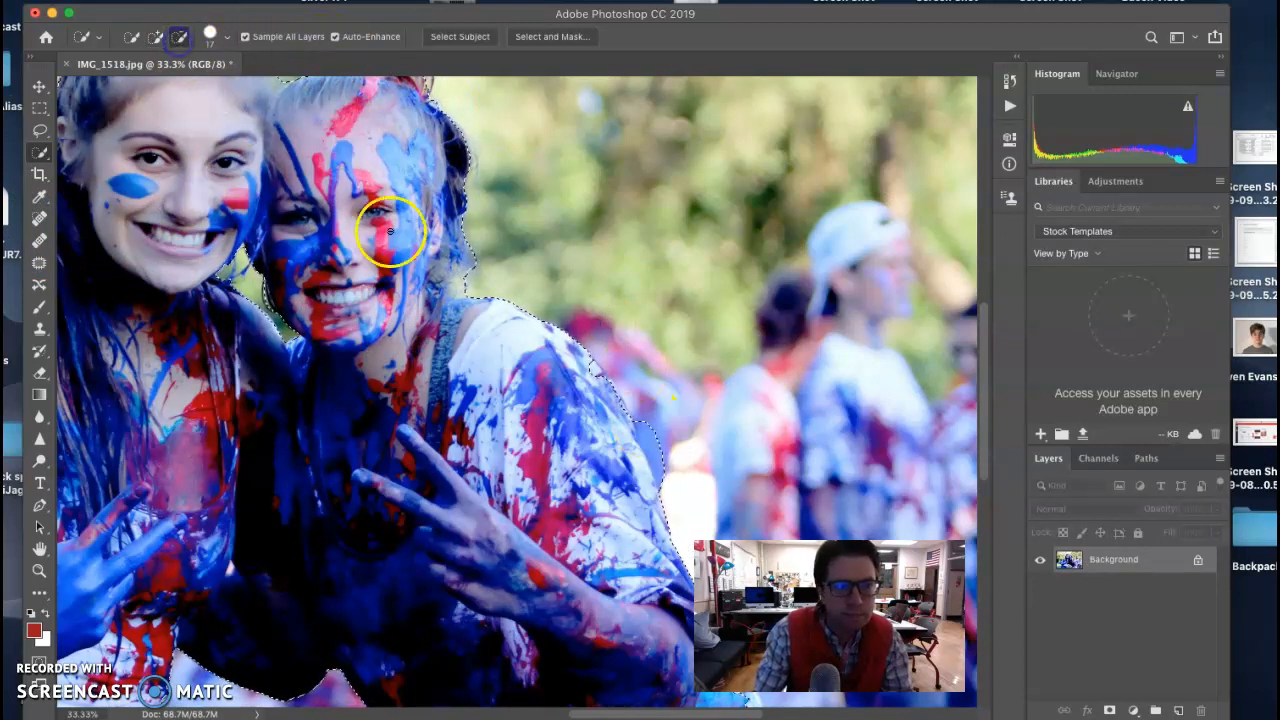
{"action": "mouse_move", "coordinate": [602, 420]}
{"action": "left_mouse_down"}
{"action": "mouse_move", "coordinate": [635, 417]}
{"action": "mouse_move", "coordinate": [672, 486]}
{"action": "left_mouse_up"}
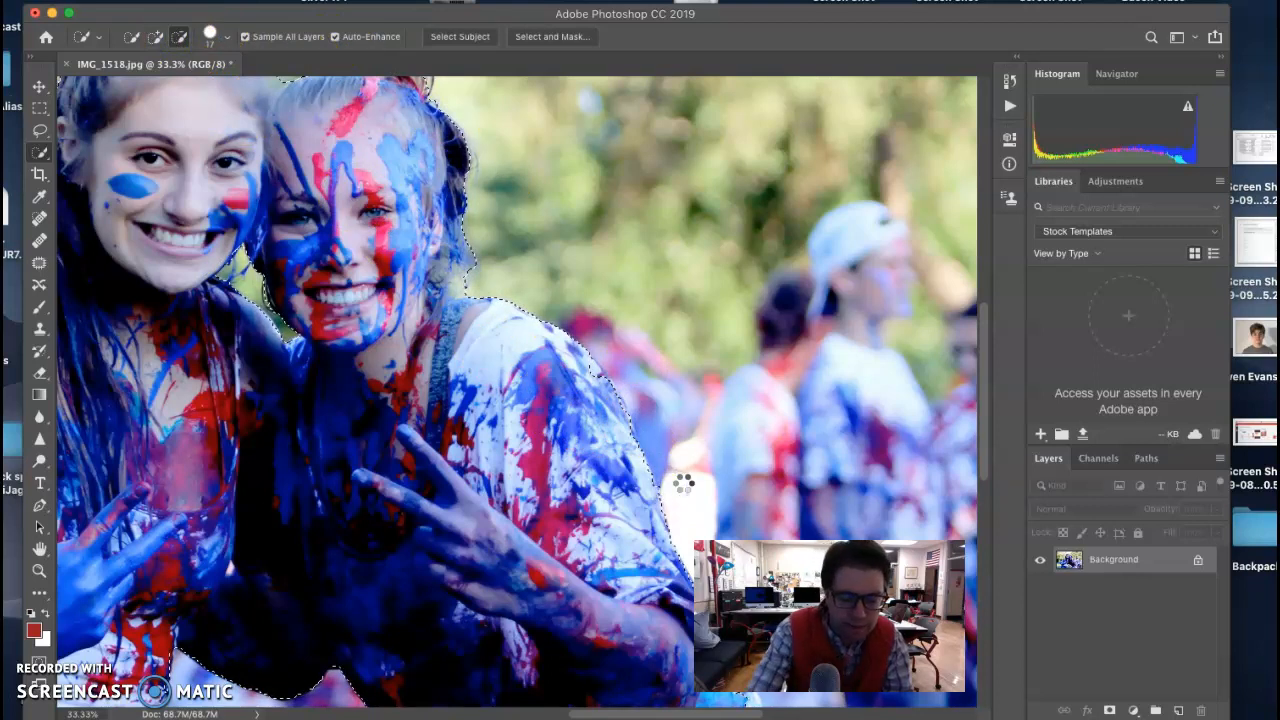
Subtract the last bit of background beside the paint-faced girl's sleeve and open the selection in Select and Mask.
{"action": "key", "text": "super+minus"}
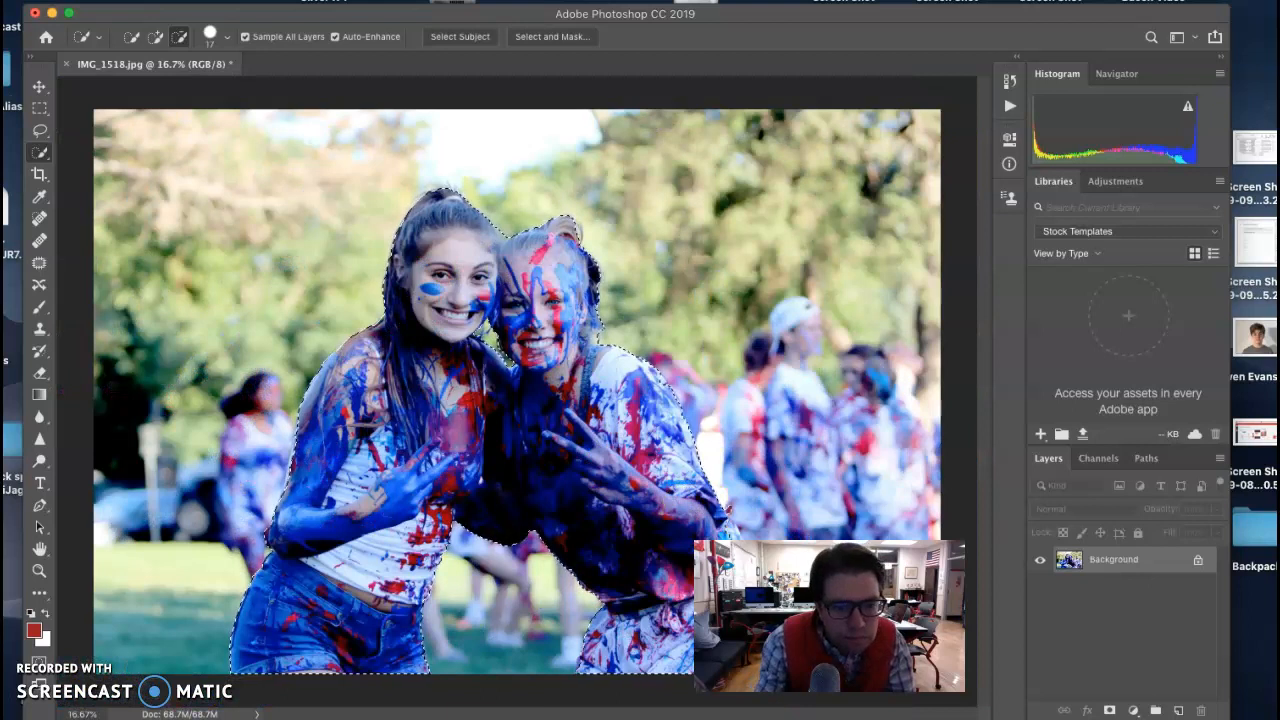
{"action": "left_click_drag", "start_coordinate": [729, 503], "coordinate": [733, 504]}
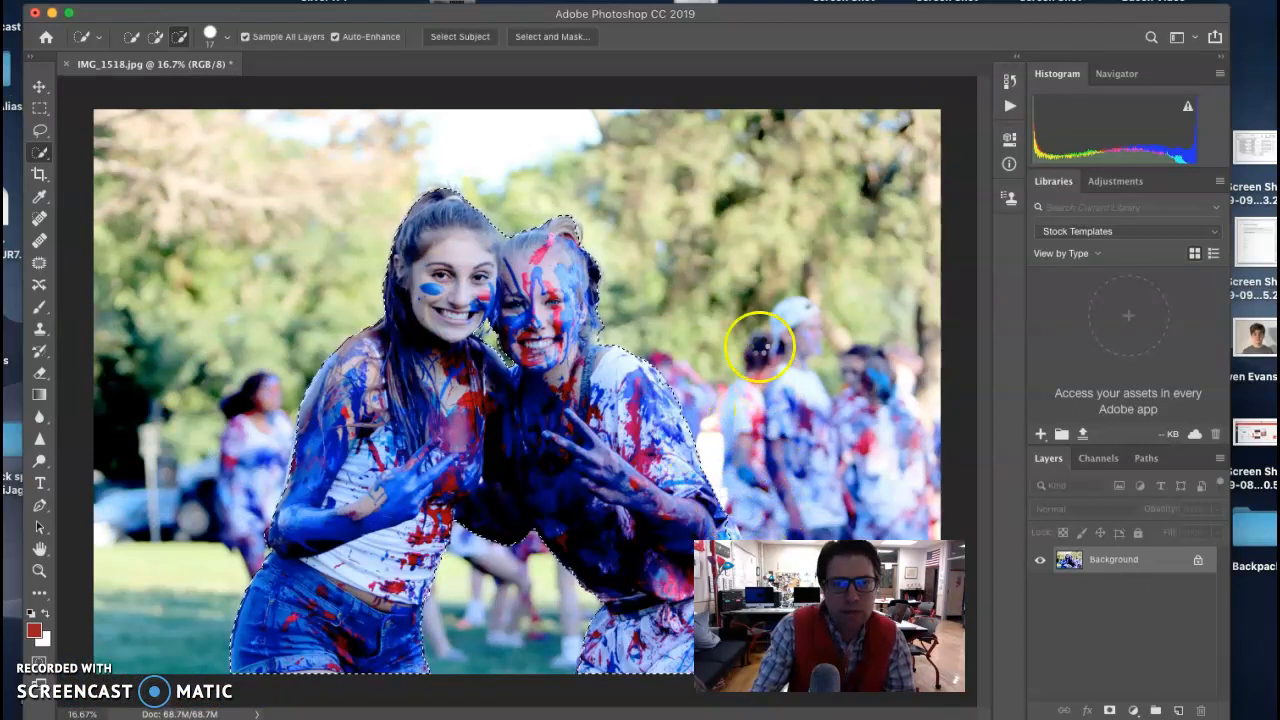
{"action": "left_click", "coordinate": [562, 38]}
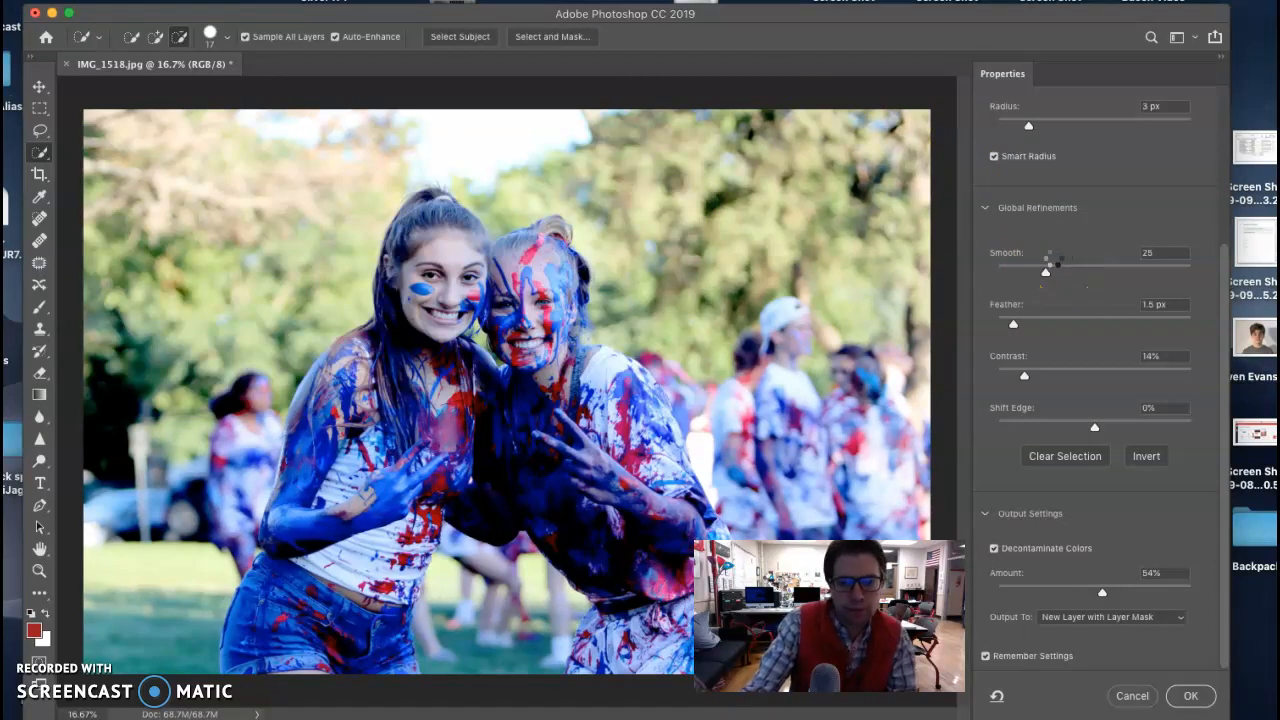
{"action": "scroll", "coordinate": [1041, 259], "scroll_direction": "up", "scroll_amount": 5}
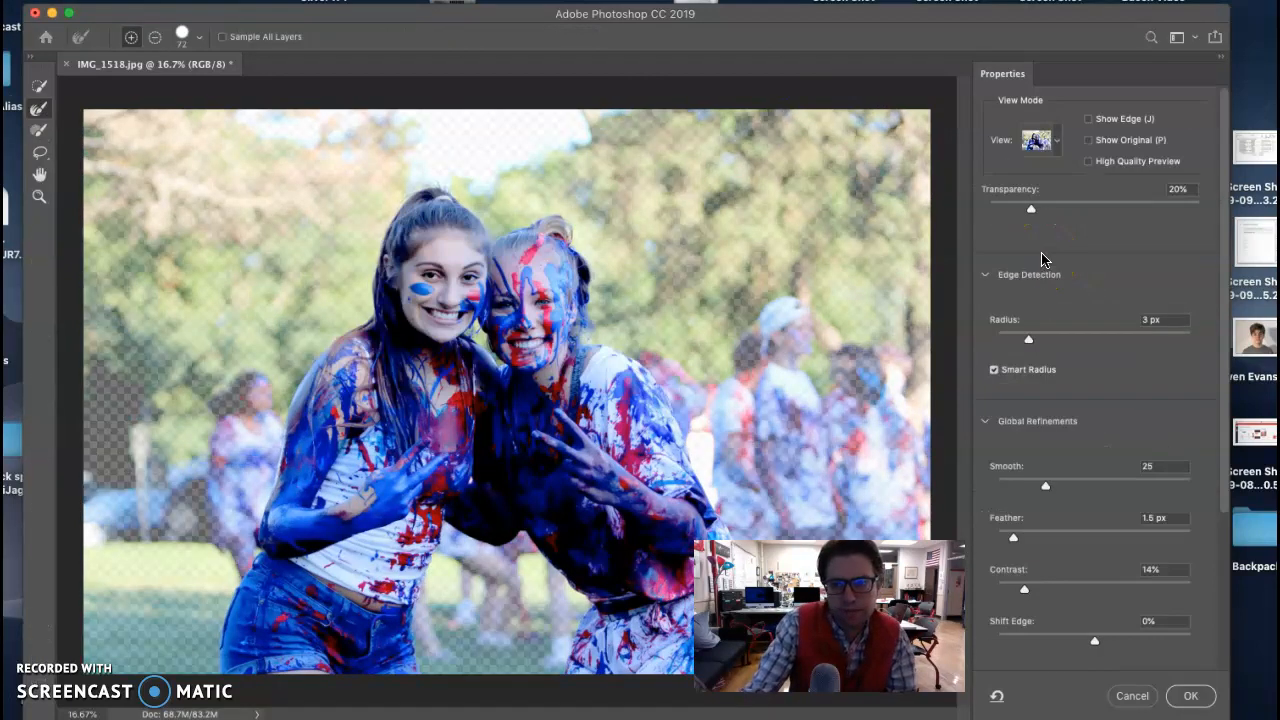
{"action": "scroll", "coordinate": [1041, 259], "scroll_direction": "down", "scroll_amount": 5}
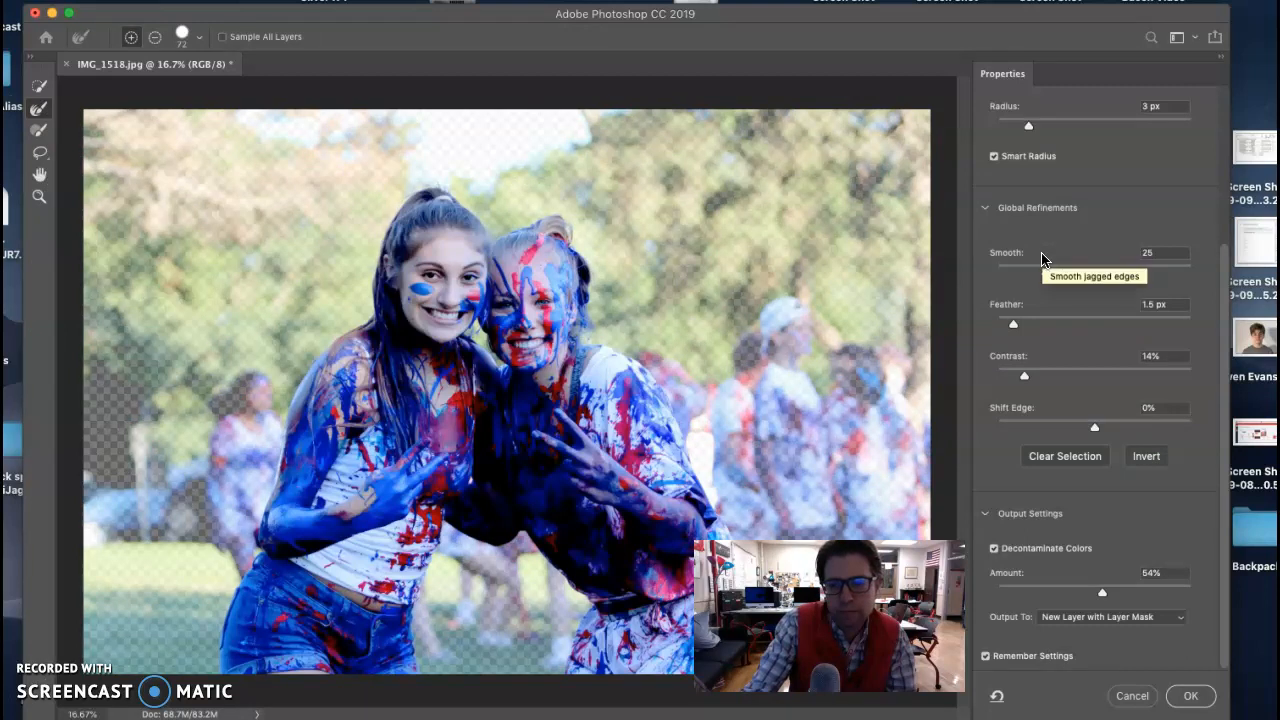
Refine the edge along the paint-faced girl's loose hair between her ear and shoulder with the 72 px refinement brush.
{"action": "key", "text": "super+plus"}
{"action": "key", "text": "super+plus"}
{"action": "key", "text": "super+plus"}
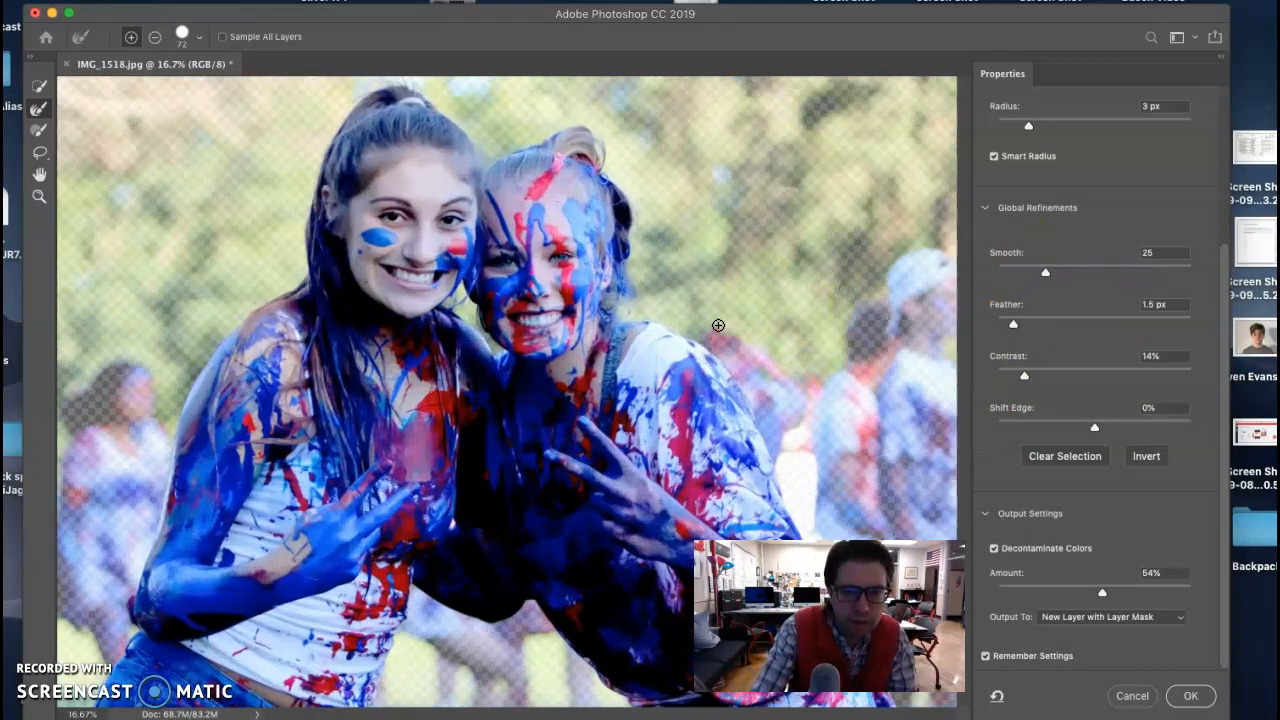
{"action": "scroll", "coordinate": [715, 323], "scroll_direction": "up", "scroll_amount": 2}
{"action": "scroll", "coordinate": [715, 323], "scroll_direction": "up", "scroll_amount": 3}
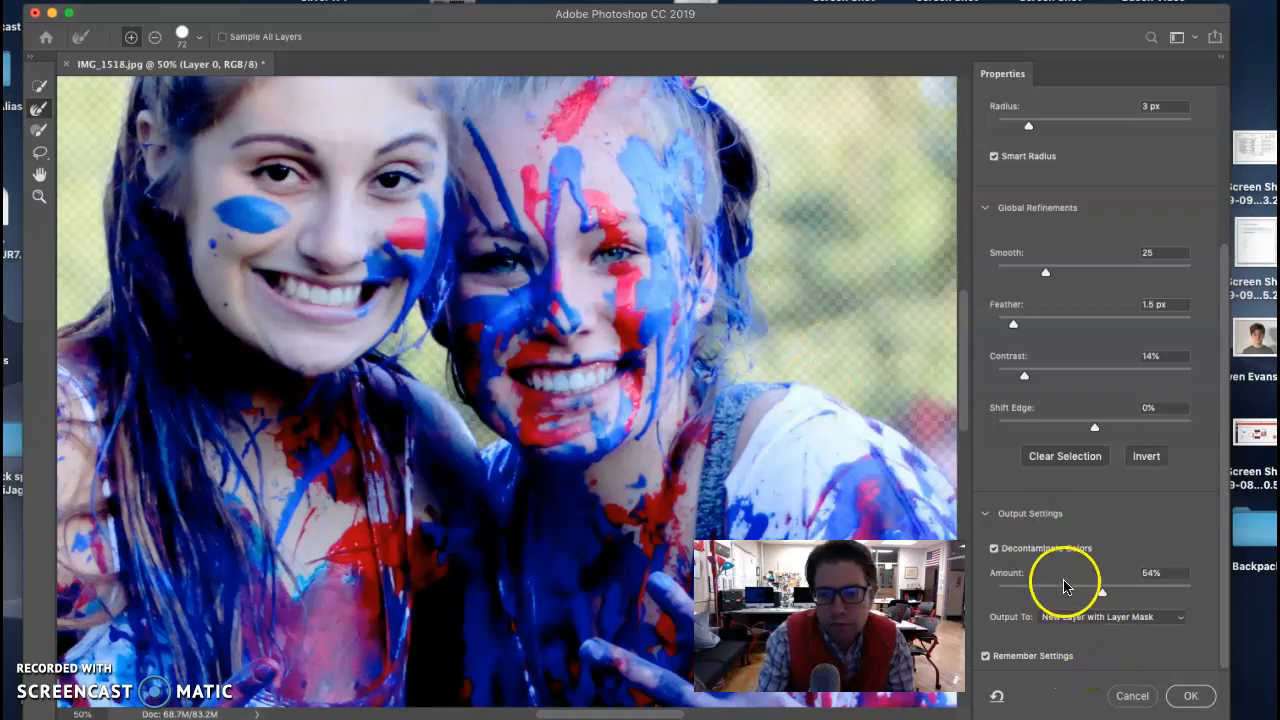
{"action": "left_click_drag", "start_coordinate": [736, 375], "coordinate": [734, 326]}
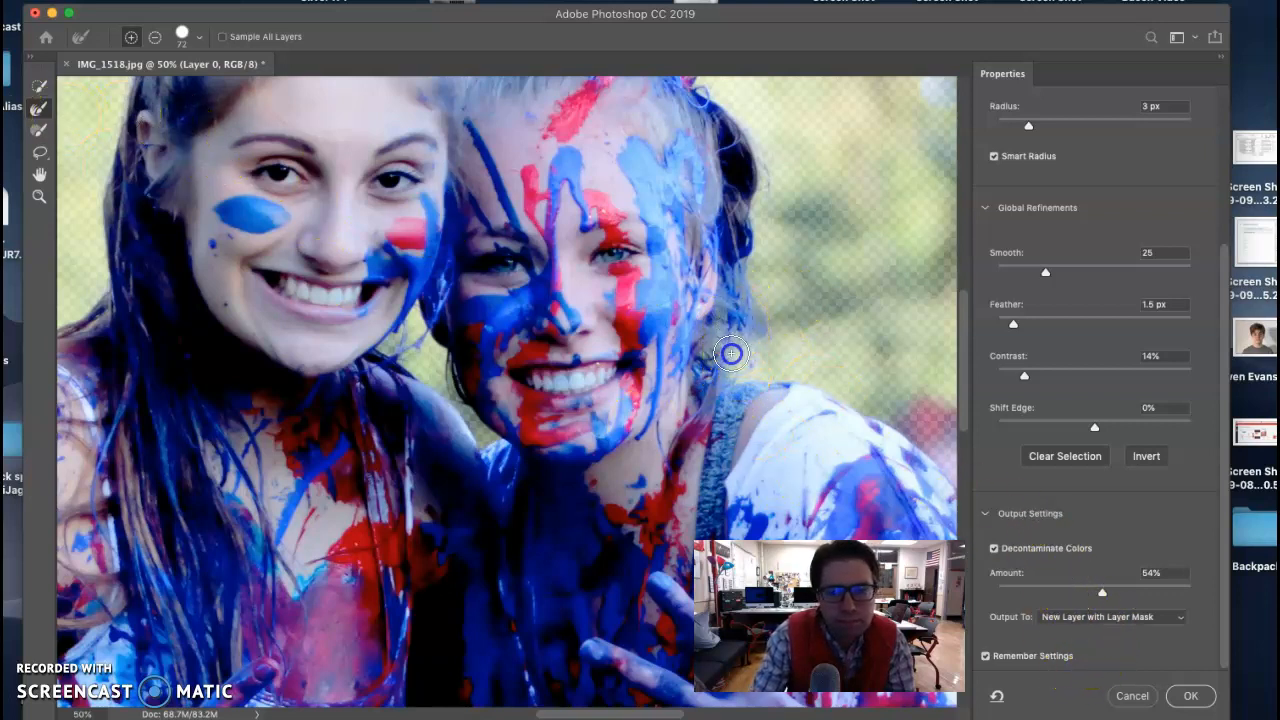
{"action": "left_click_drag", "start_coordinate": [743, 311], "coordinate": [740, 296]}
{"action": "left_click", "coordinate": [748, 300]}
{"action": "mouse_move", "coordinate": [738, 282]}
{"action": "left_mouse_down"}
{"action": "mouse_move", "coordinate": [731, 269]}
{"action": "mouse_move", "coordinate": [714, 343]}
{"action": "left_mouse_up"}
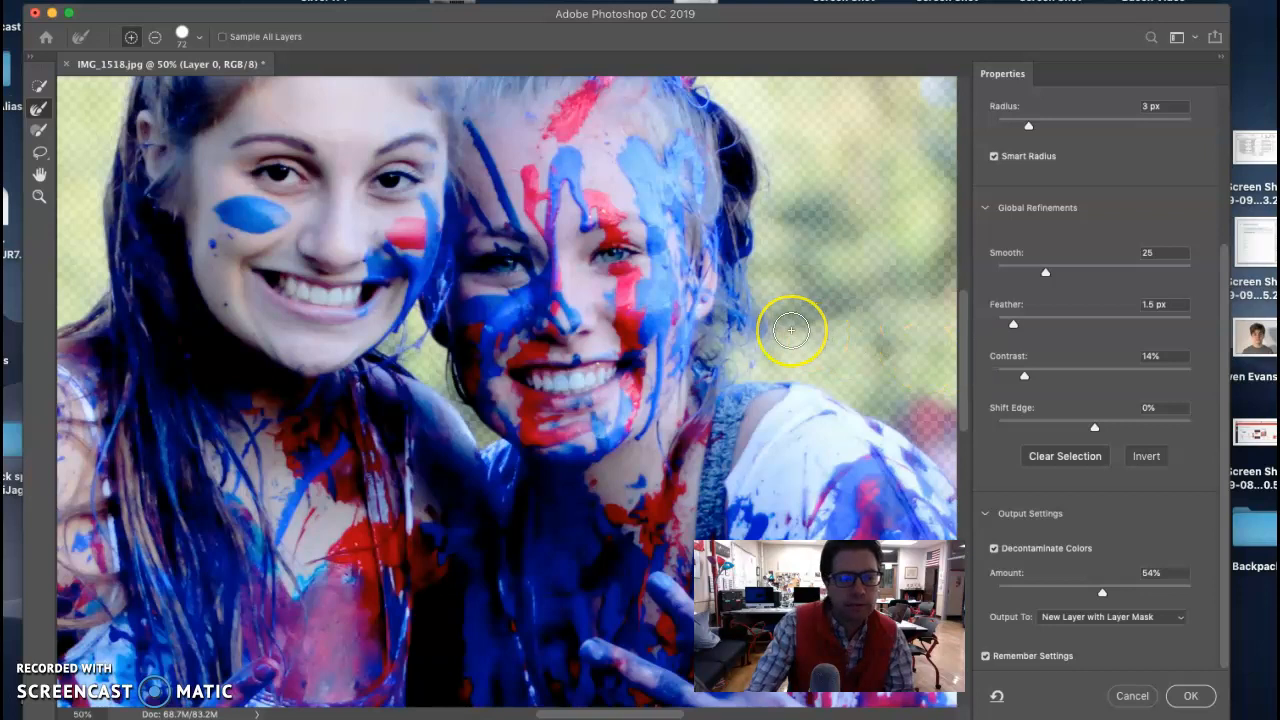
Output the refined selection to a new layer with a layer mask and inspect the cutout of both girls.
{"action": "key", "text": "super+minus"}
{"action": "key", "text": "super+minus"}
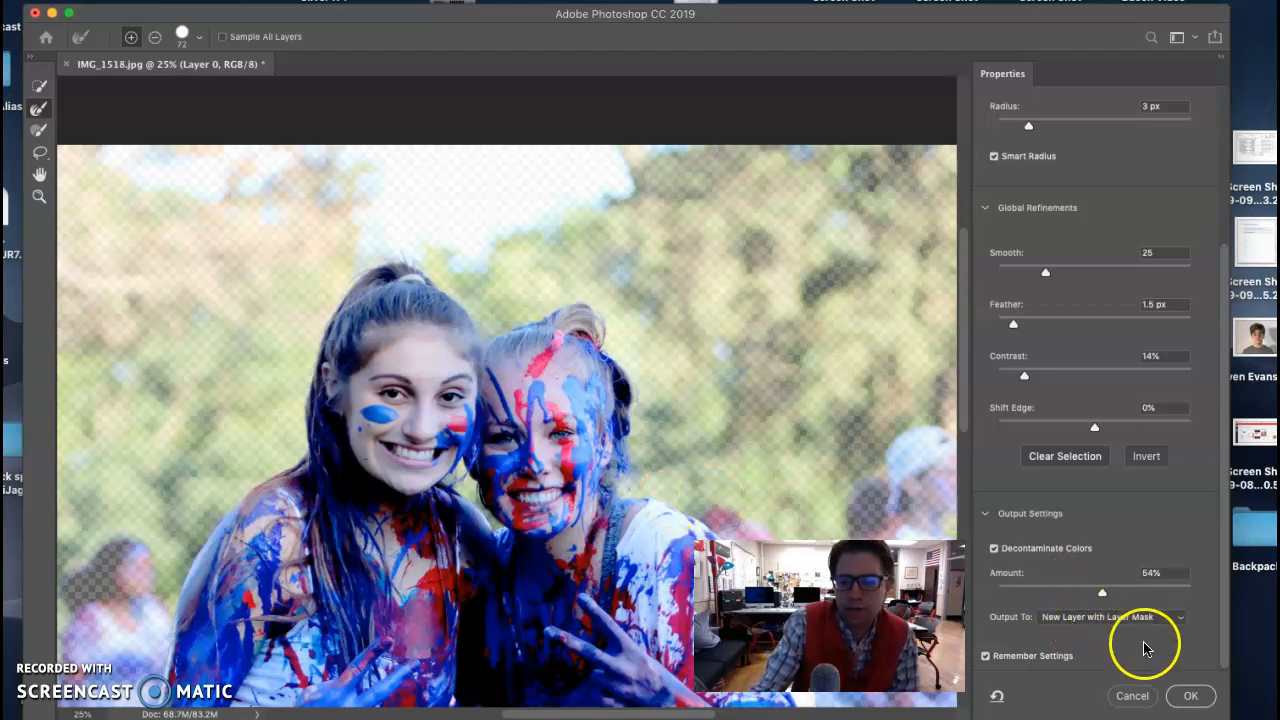
{"action": "left_click", "coordinate": [1191, 696]}
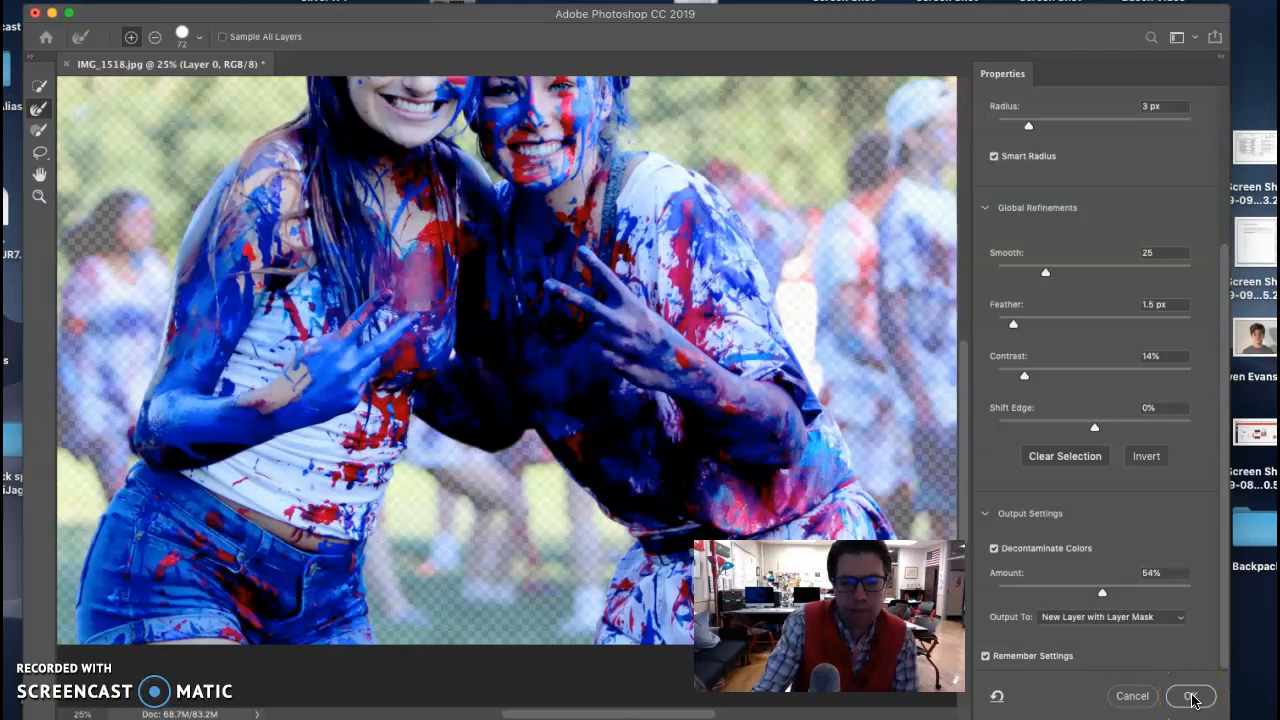
{"action": "scroll", "coordinate": [624, 487], "scroll_direction": "up", "scroll_amount": 3}
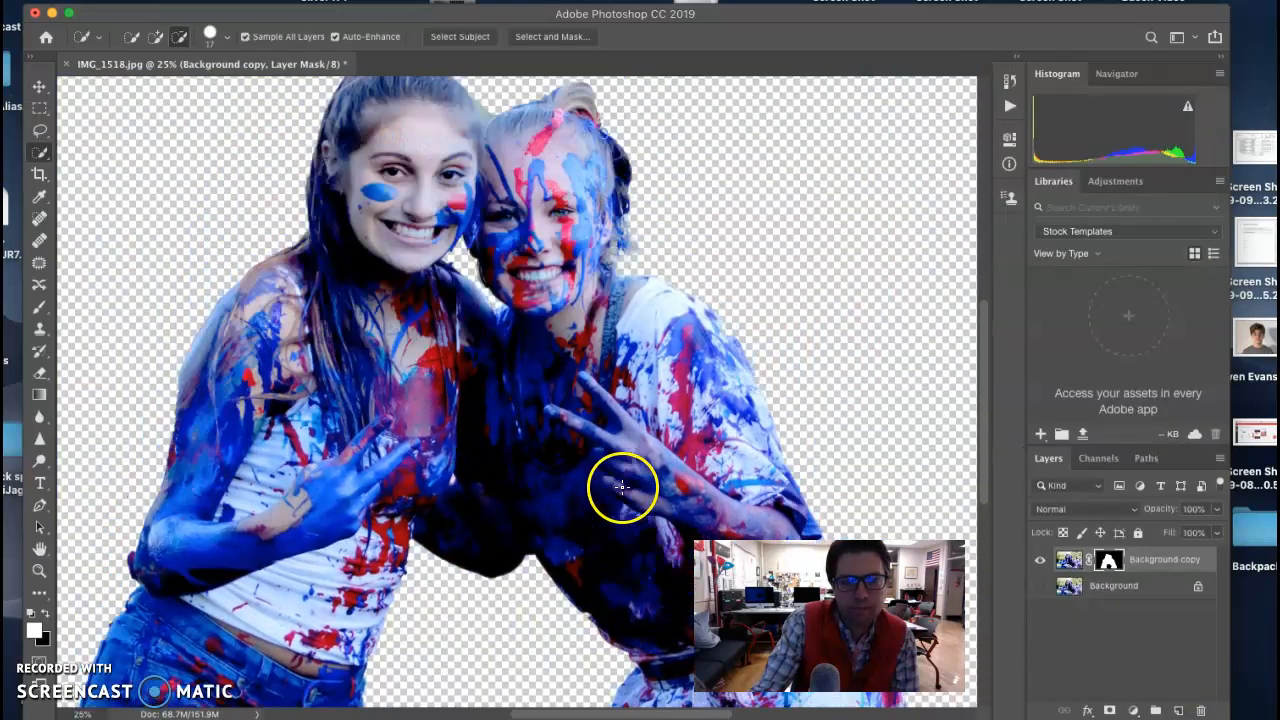
{"action": "scroll", "coordinate": [622, 487], "scroll_direction": "up", "scroll_amount": 3}
{"action": "scroll", "coordinate": [620, 487], "scroll_direction": "down", "scroll_amount": 3}
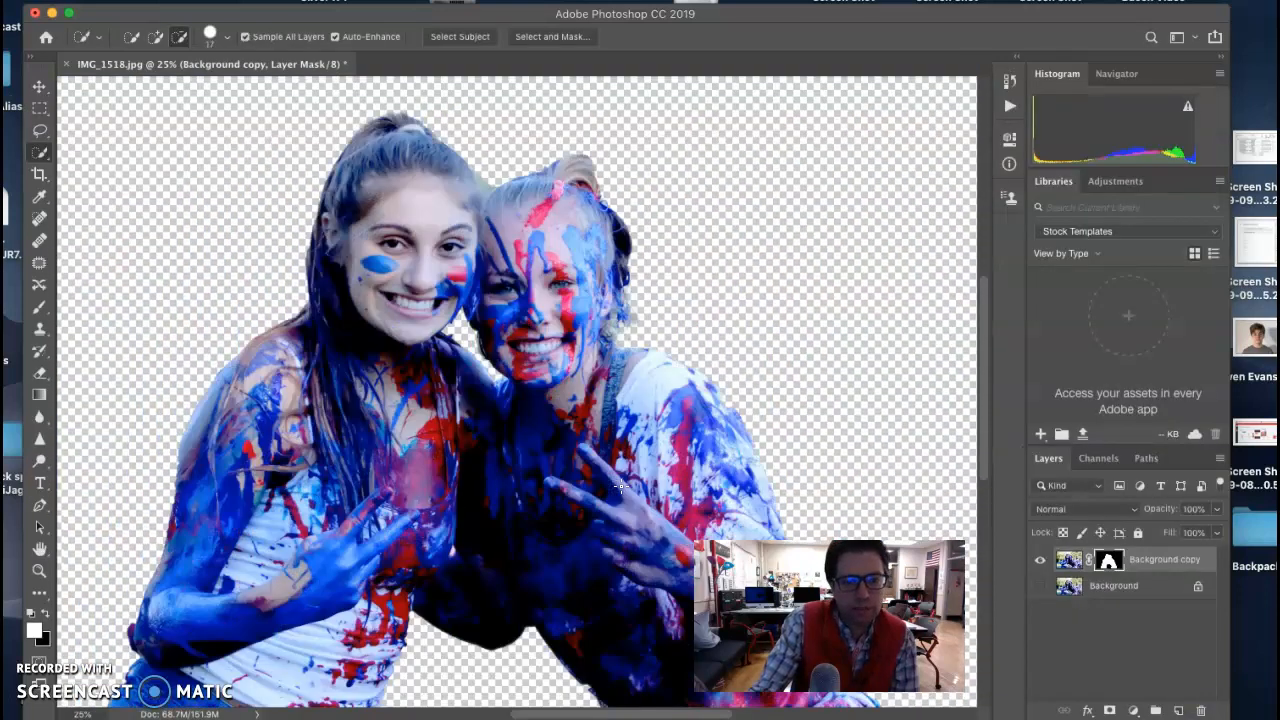
{"action": "scroll", "coordinate": [620, 487], "scroll_direction": "down", "scroll_amount": 5}
{"action": "scroll", "coordinate": [620, 487], "scroll_direction": "up", "scroll_amount": 6}
Save the file as Paint Fight Cutout.psd in the 0 Yearbook folder, in Photoshop format with layers and maximized compatibility.
{"action": "left_click", "coordinate": [394, 157]}
{"action": "left_click", "coordinate": [88, 88]}
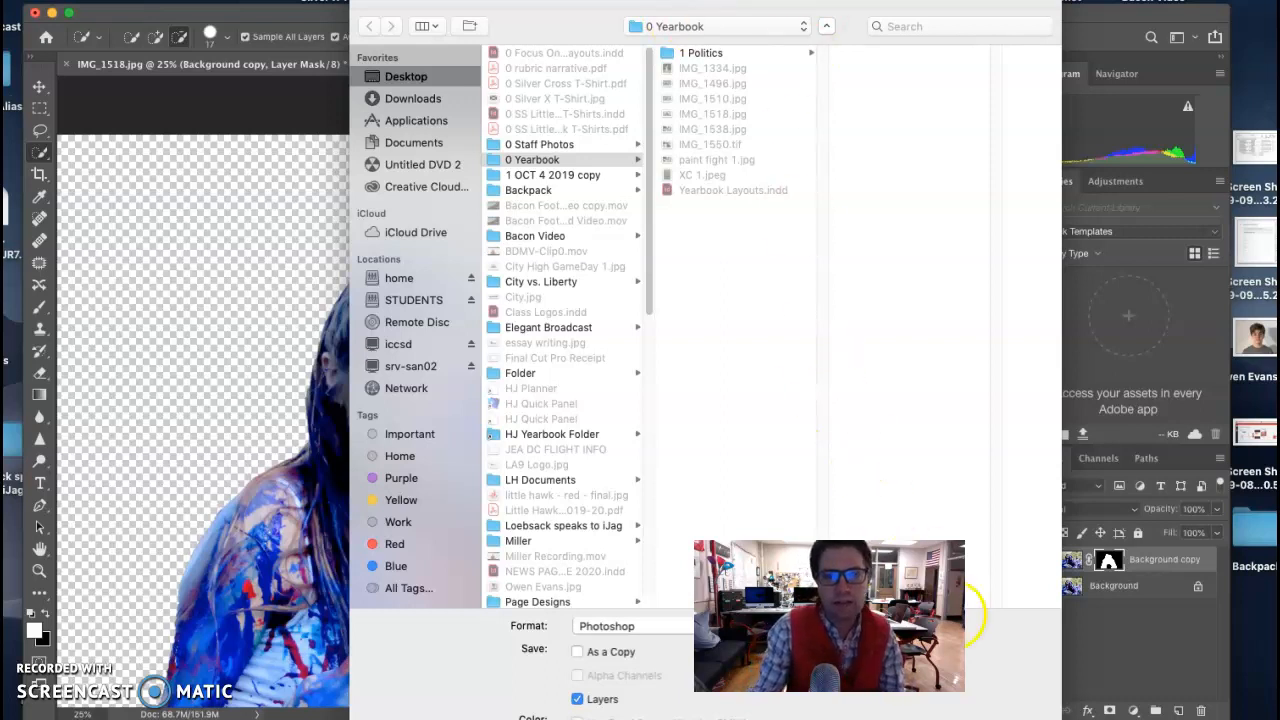
{"action": "key", "text": "Return"}
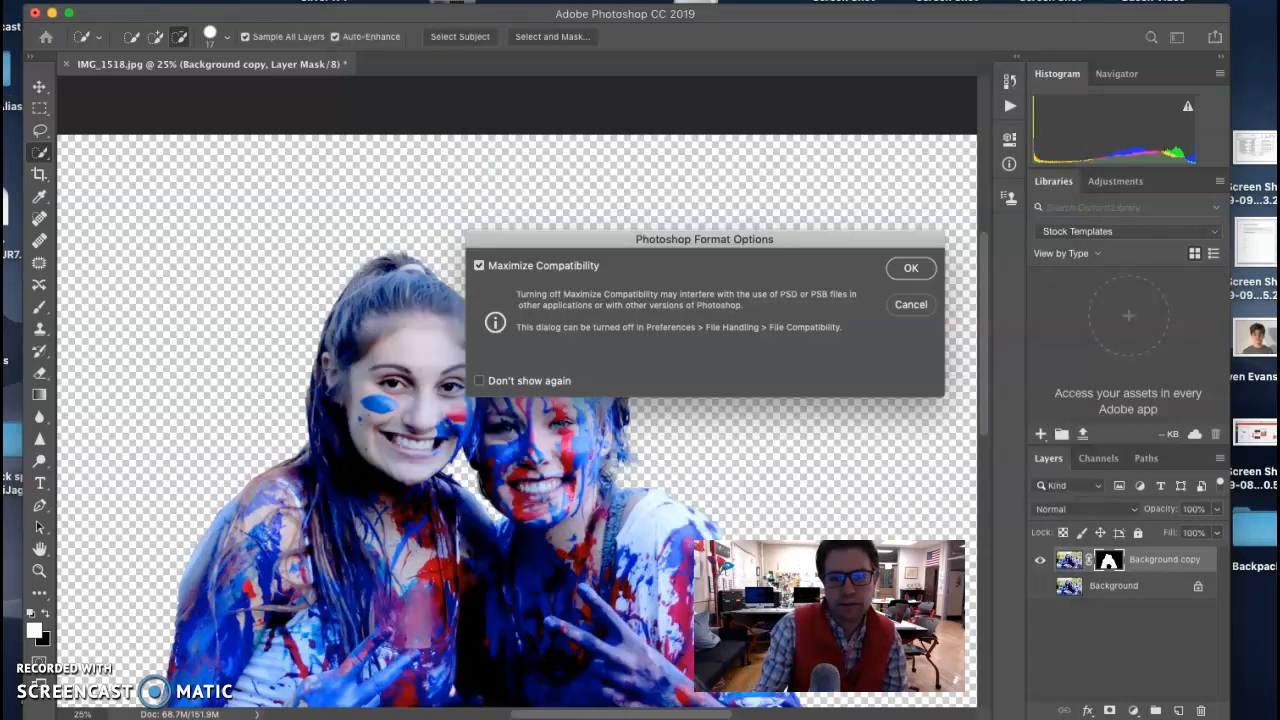
{"action": "left_click", "coordinate": [907, 269]}
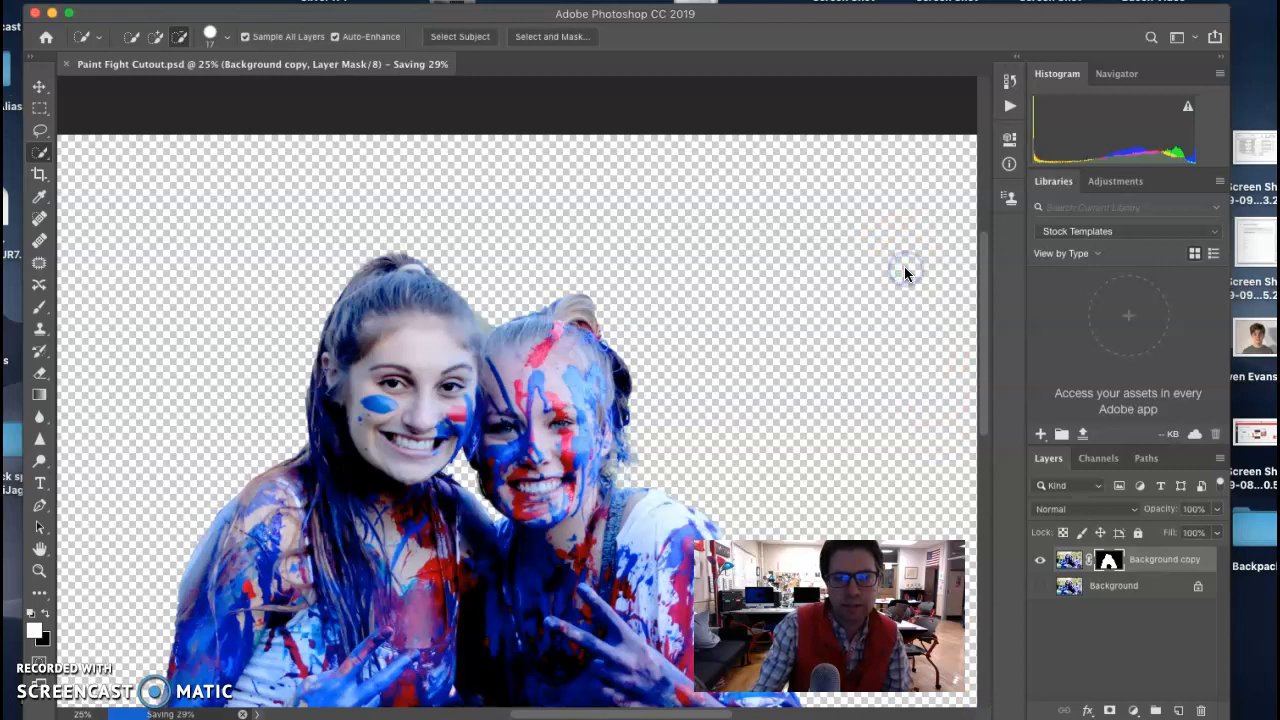
Crop away the empty transparent areas on both sides of the girls and above their heads.
{"action": "key", "text": "super+minus"}
{"action": "key", "text": "super+minus"}
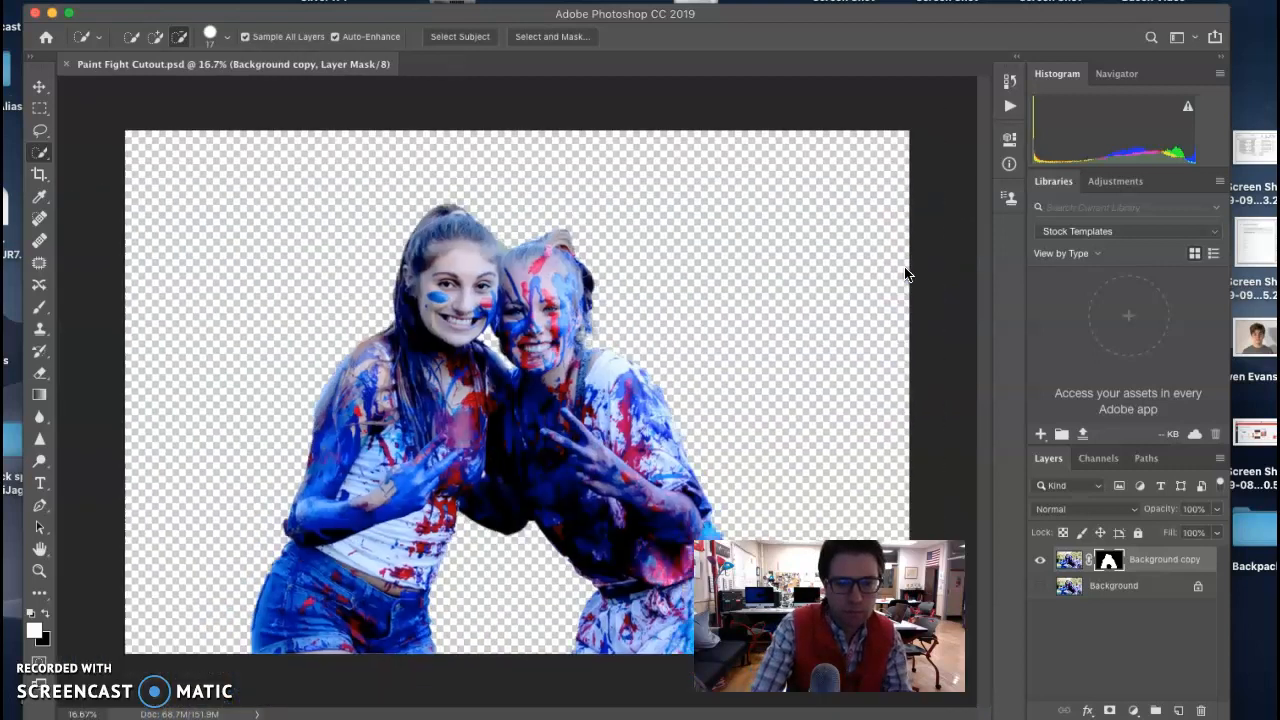
{"action": "left_click", "coordinate": [39, 174]}
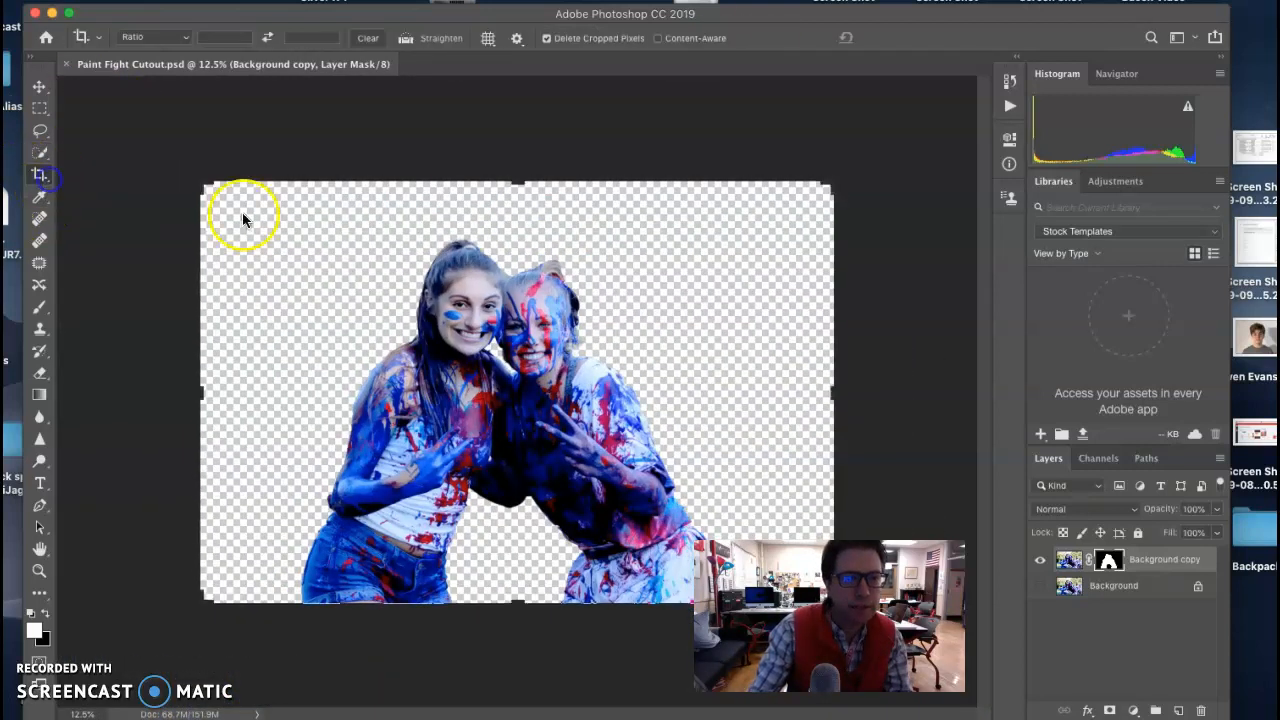
{"action": "left_click_drag", "start_coordinate": [200, 390], "coordinate": [240, 400]}
{"action": "left_click_drag", "start_coordinate": [787, 414], "coordinate": [741, 393]}
{"action": "left_click_drag", "start_coordinate": [509, 180], "coordinate": [514, 200]}
{"action": "double_click", "coordinate": [512, 272]}
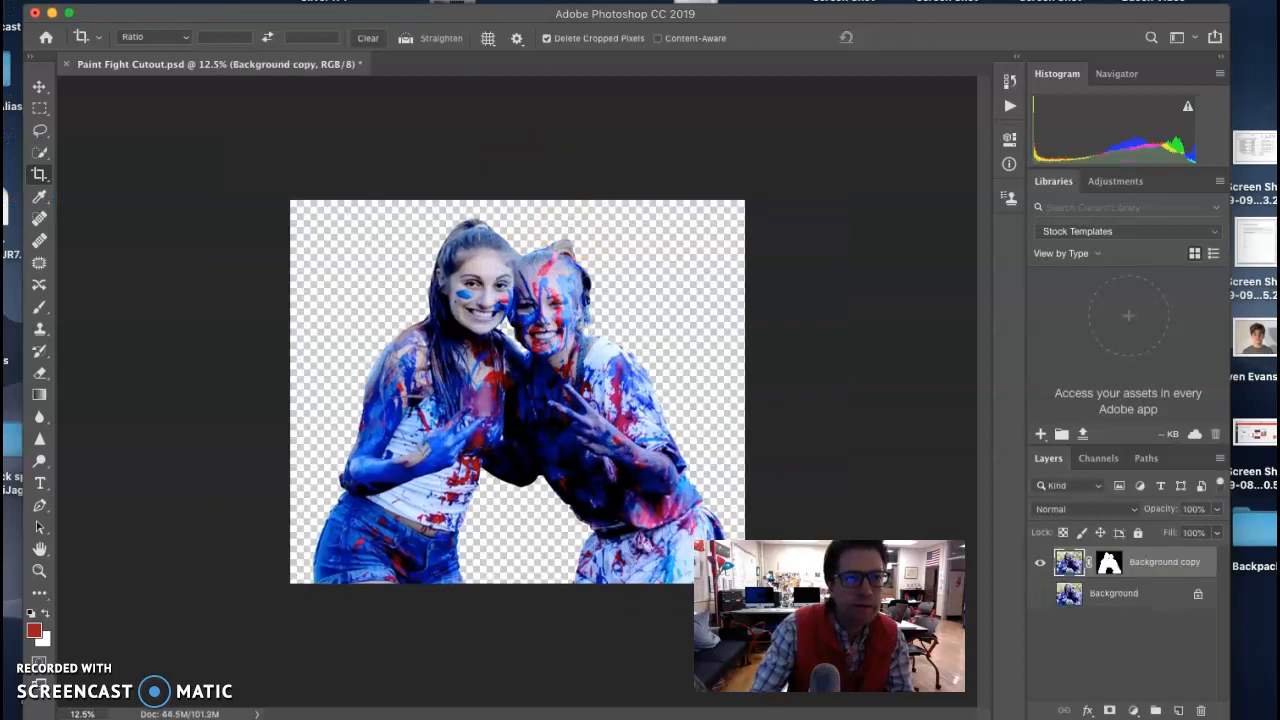
Check the cropped image's width, height and resolution in Image Size.
{"action": "left_click", "coordinate": [118, 1]}
{"action": "left_click", "coordinate": [155, 47]}
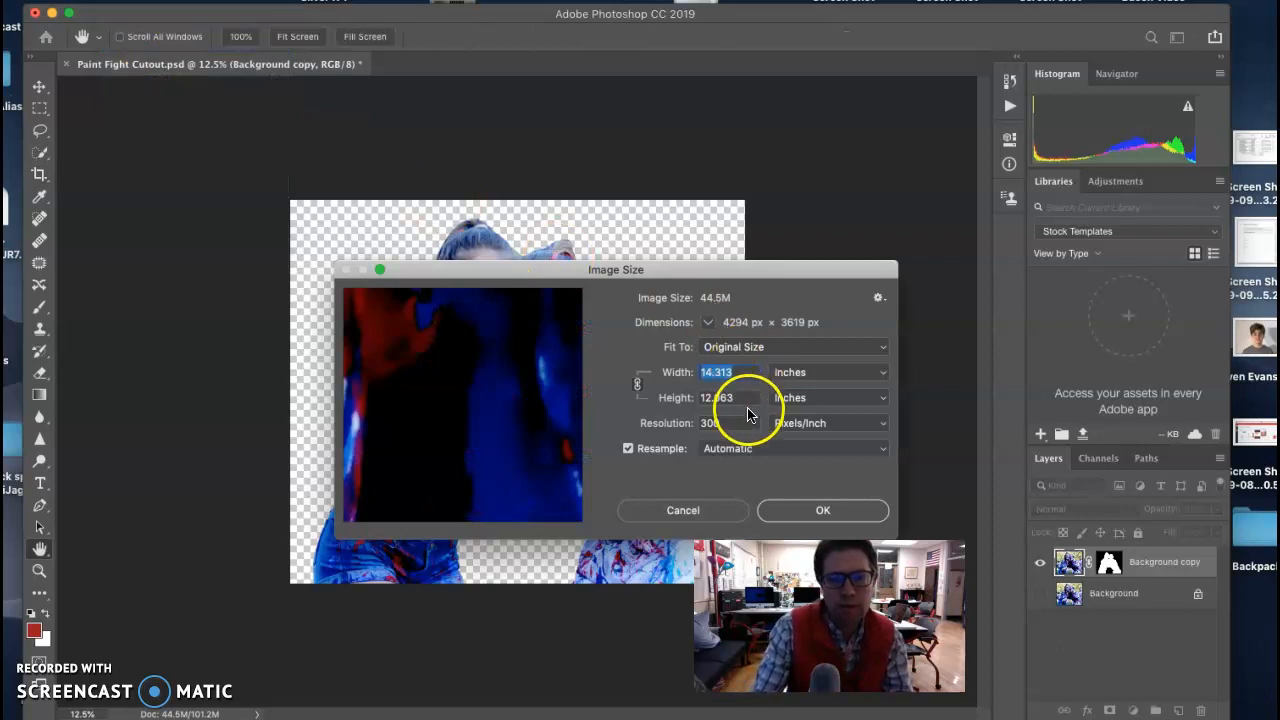
{"action": "left_click", "coordinate": [822, 511]}
Save the cropped cutout to the existing Paint Fight Cutout.psd file.
{"action": "key", "text": "c"}
{"action": "left_click", "coordinate": [55, 0]}
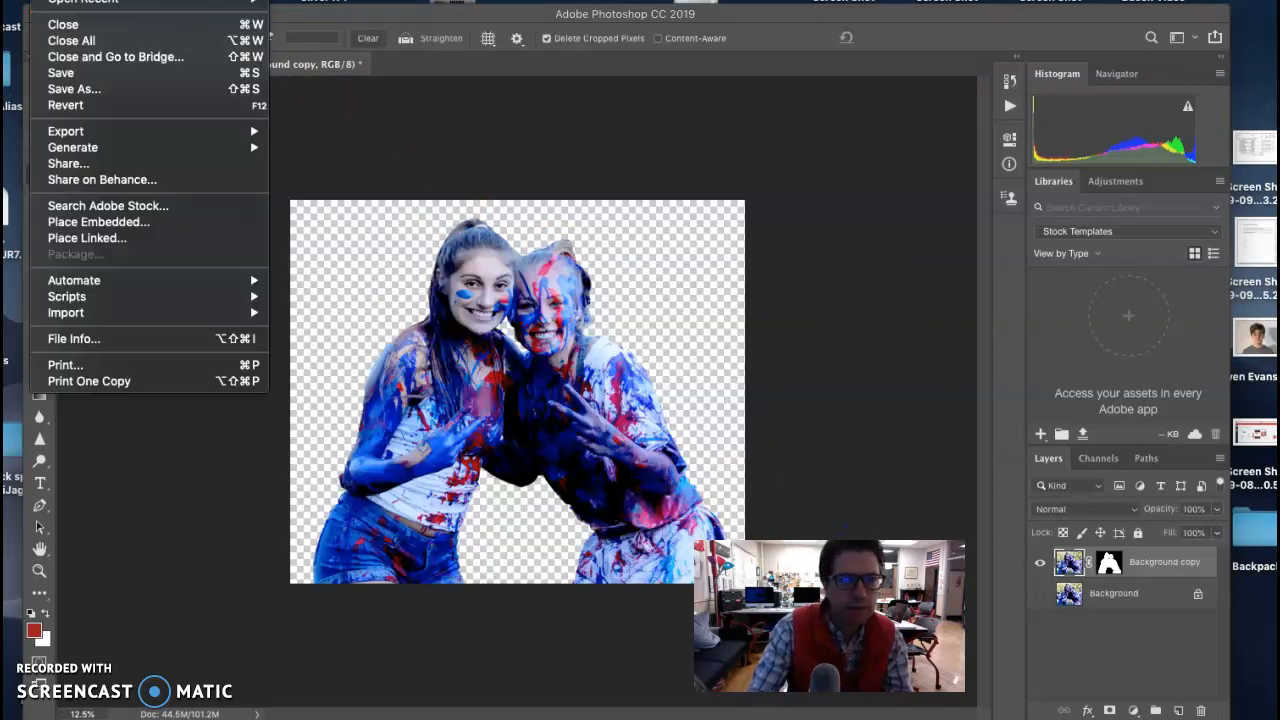
{"action": "left_click", "coordinate": [106, 74]}
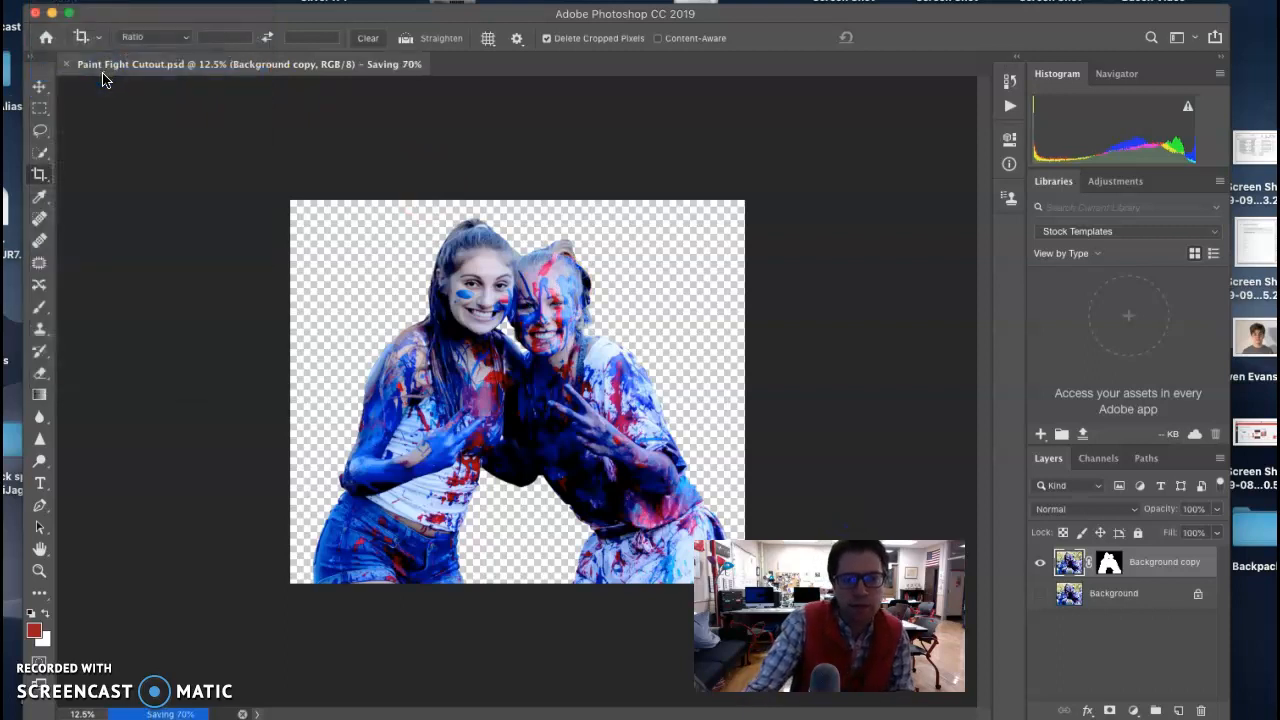
{"action": "left_click", "coordinate": [732, 432]}
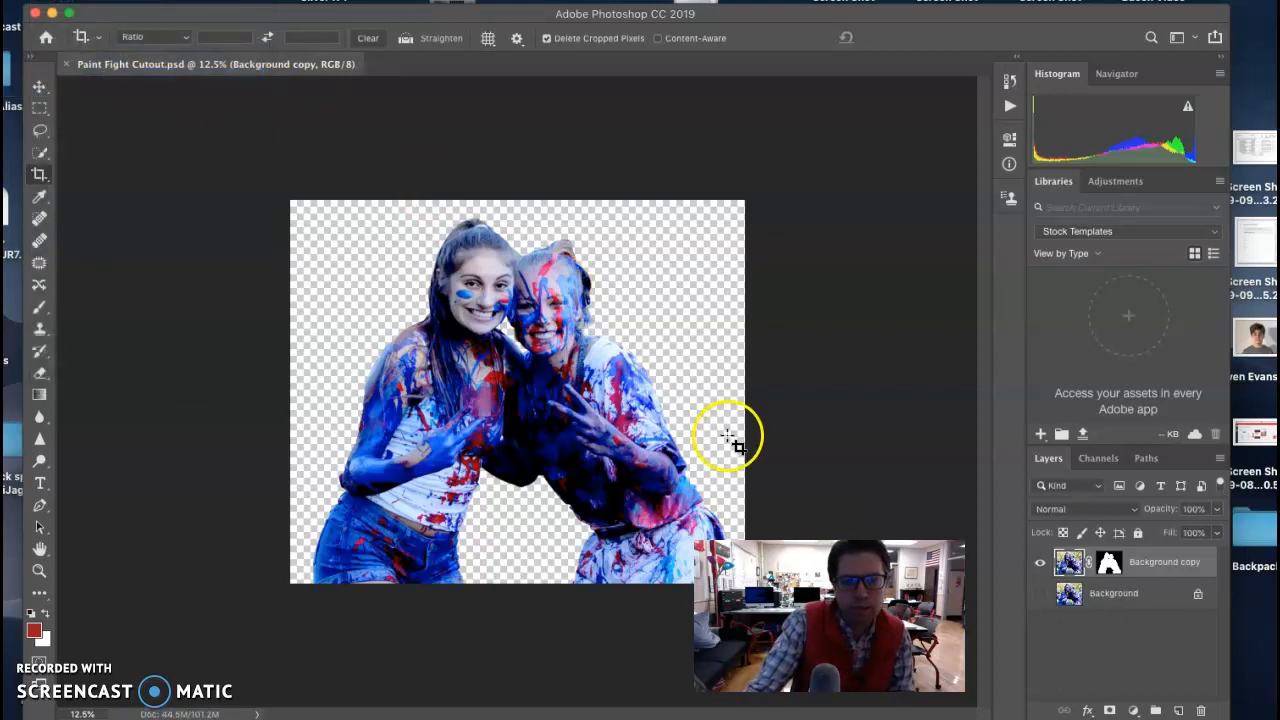